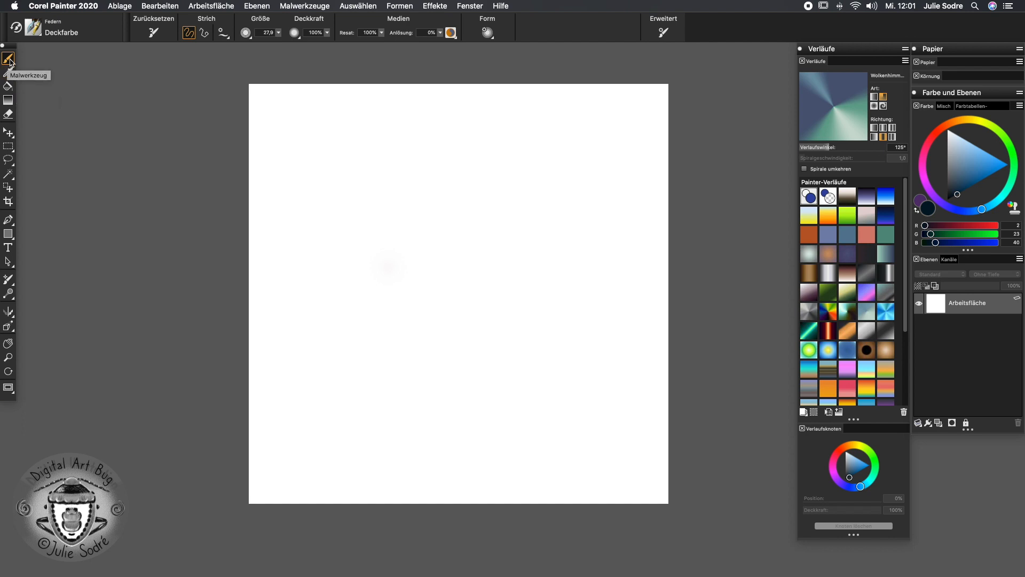
# - Choose the Ölig variabel brush from the Bleistifte category of the Painter 2015-Malwerkzeuge library
pyautogui.click(34, 28)
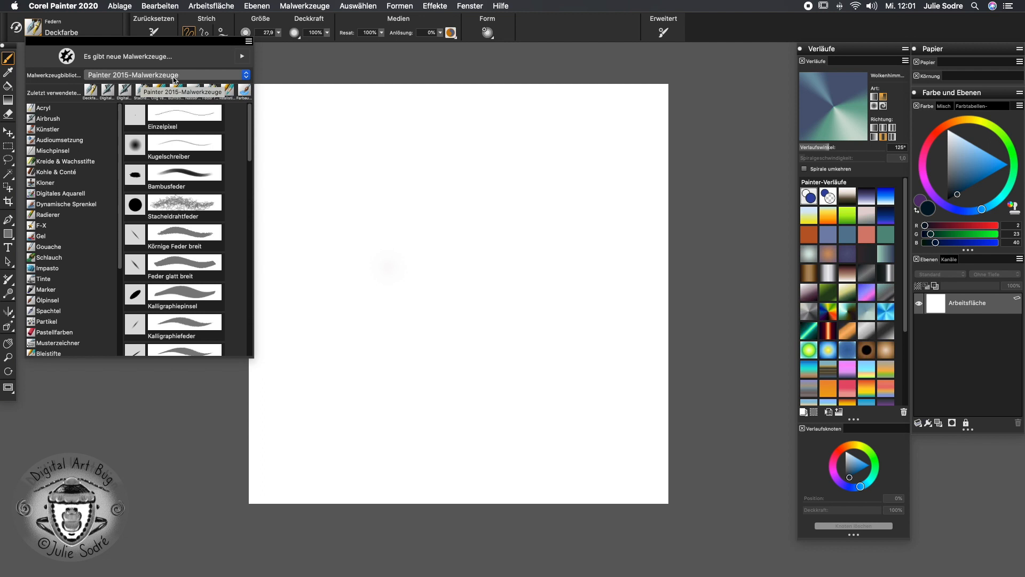
pyautogui.scroll(-3, 117, 212)
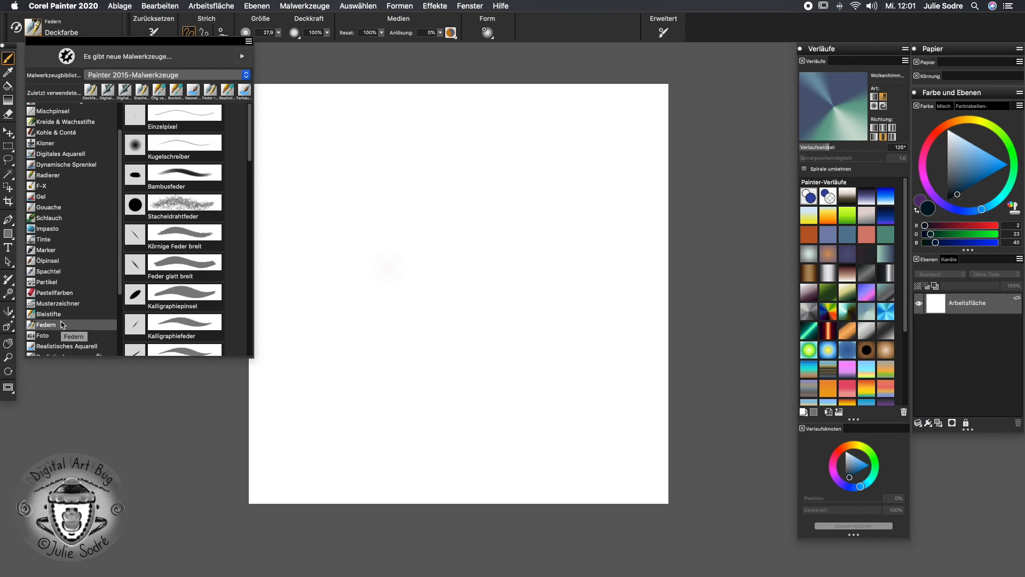
pyautogui.press('Up')
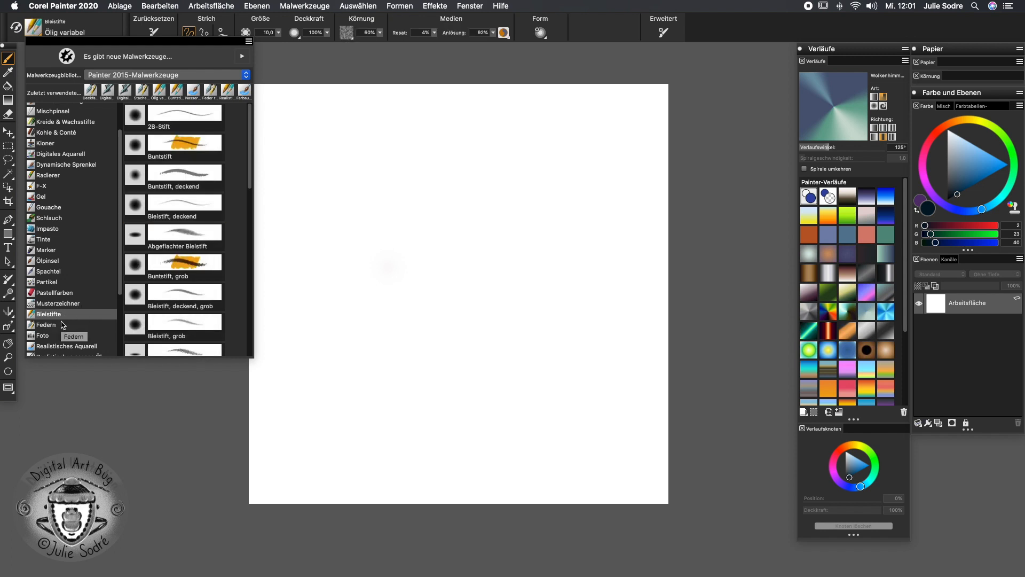
pyautogui.moveTo(250, 169); pyautogui.dragTo(239, 270)
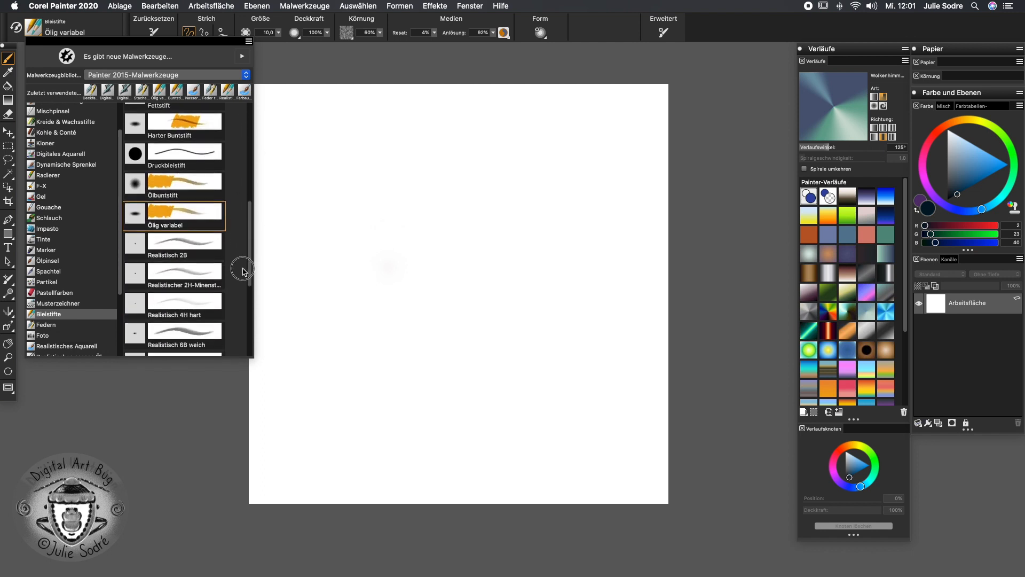
pyautogui.click(148, 219)
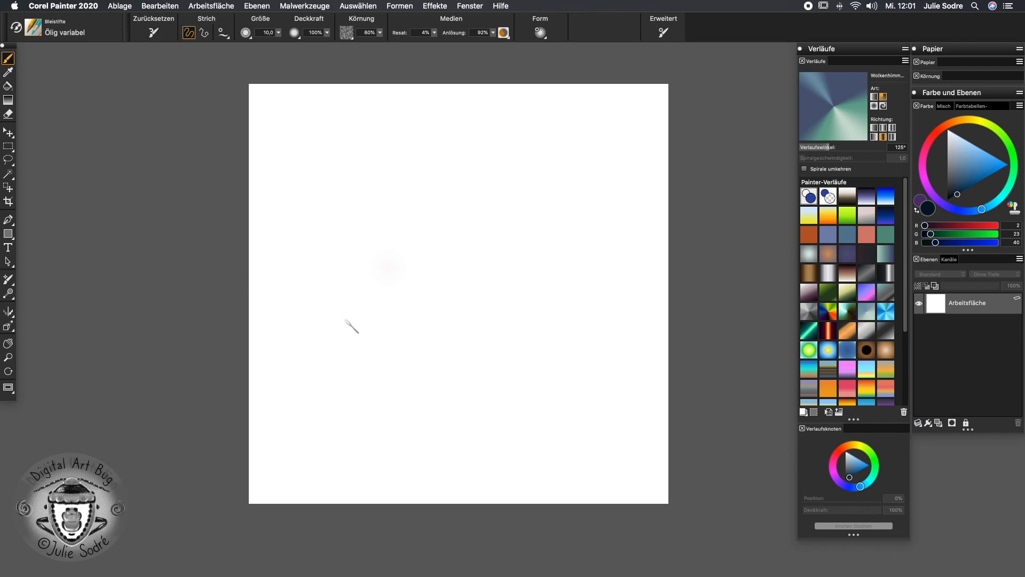
# - Draw a large dark blue loop with zigzag test strokes over it on the upper part of the canvas
pyautogui.moveTo(434, 348); pyautogui.dragTo(277, 343)
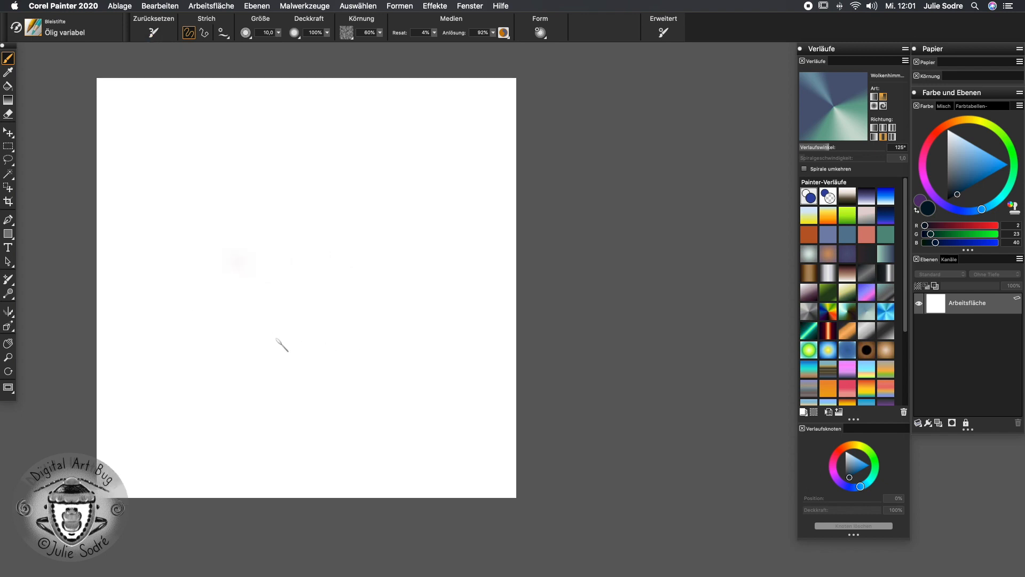
pyautogui.moveTo(402, 393); pyautogui.dragTo(449, 386)
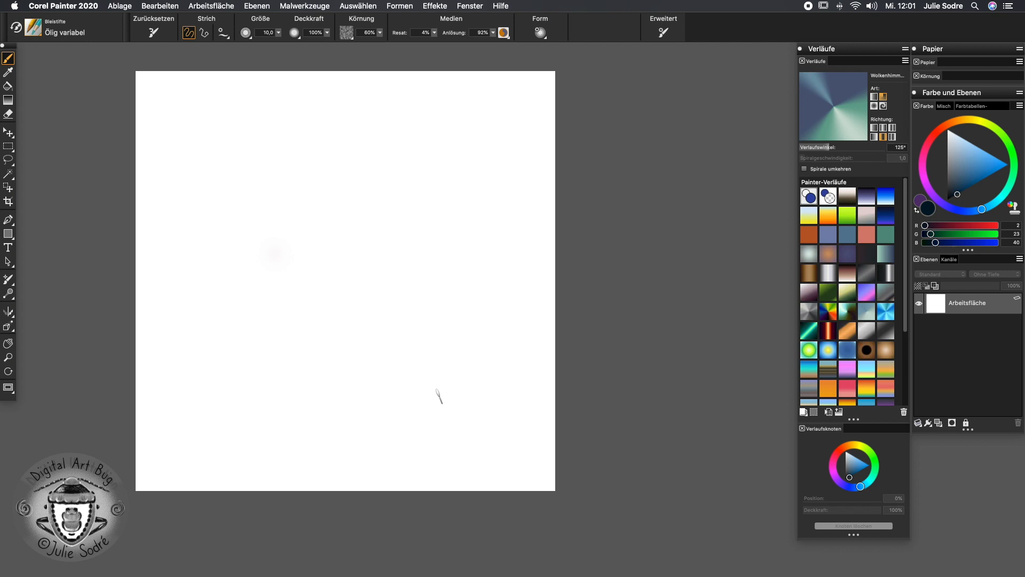
pyautogui.moveTo(188, 211)
pyautogui.mouseDown()
pyautogui.moveTo(211, 184)
pyautogui.moveTo(340, 133)
pyautogui.moveTo(406, 201)
pyautogui.moveTo(245, 257)
pyautogui.moveTo(352, 176)
pyautogui.mouseUp()
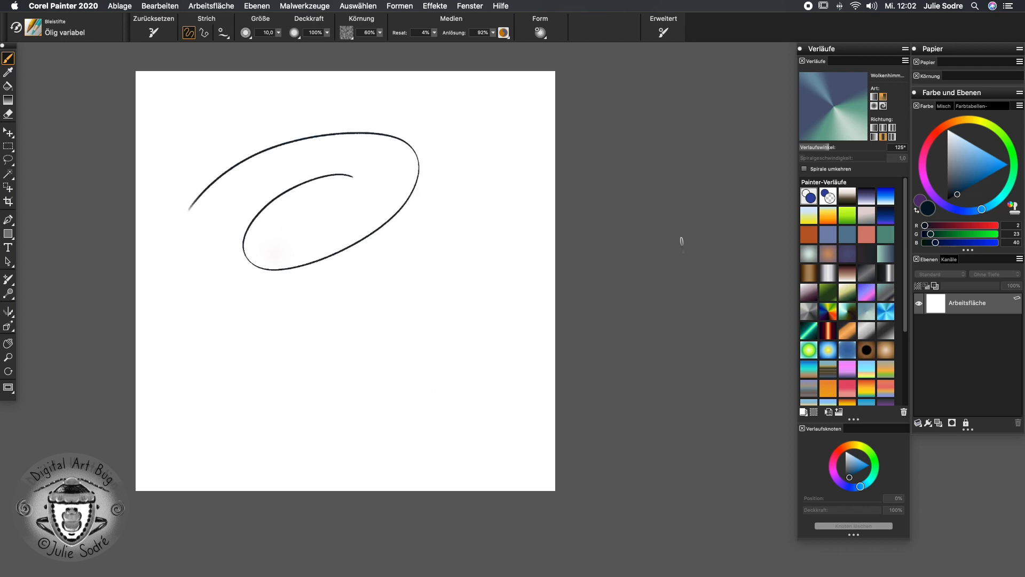
pyautogui.moveTo(216, 206); pyautogui.dragTo(367, 145)
pyautogui.moveTo(227, 224)
pyautogui.mouseDown()
pyautogui.moveTo(334, 163)
pyautogui.moveTo(348, 269)
pyautogui.mouseUp()
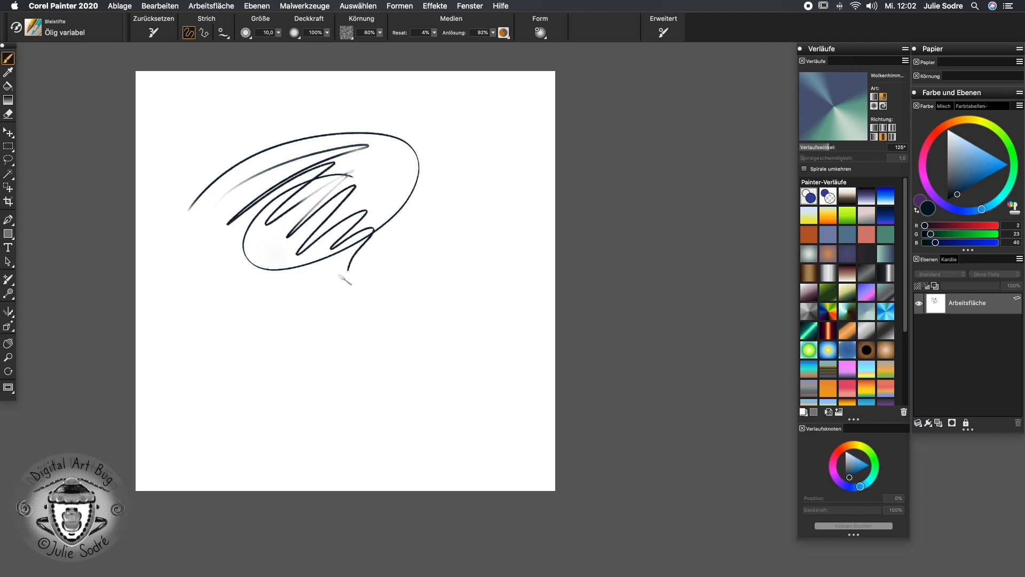
# - Add a new layer and erase all test strokes from the base canvas layer
pyautogui.click(938, 423)
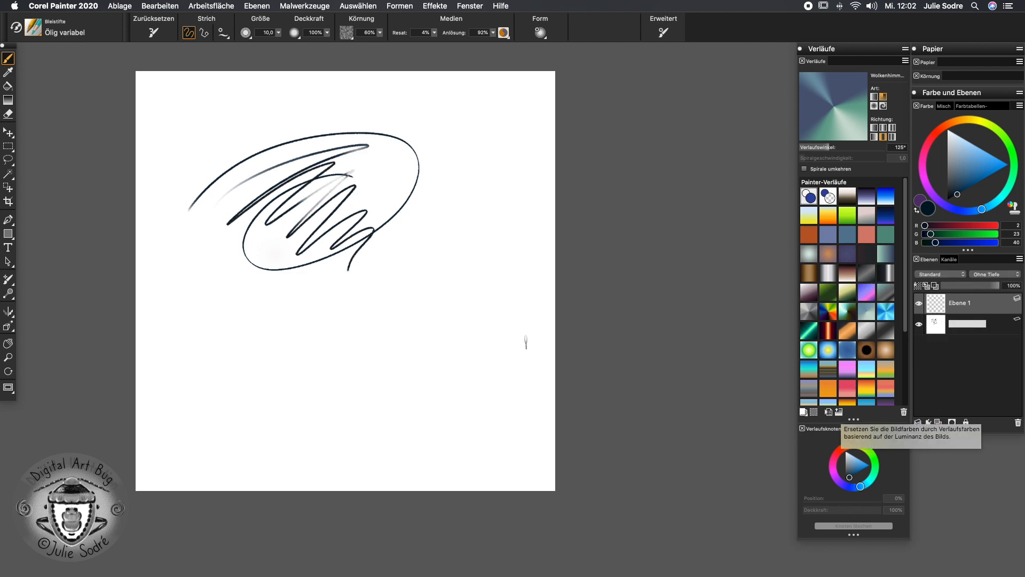
pyautogui.click(937, 323)
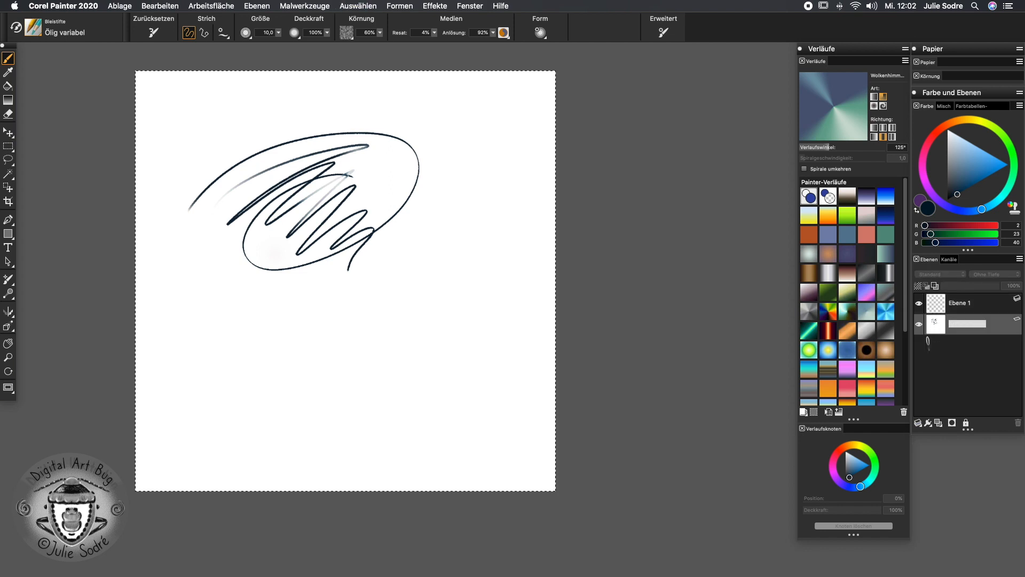
pyautogui.press('BackSpace')
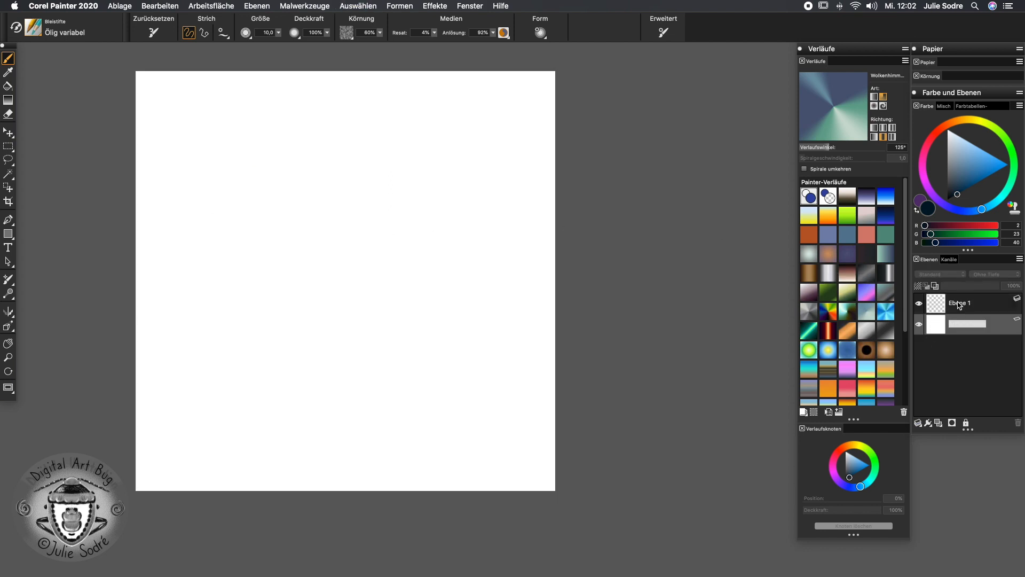
# - On Ebene 1, draw a thin zigzag, enlarge the brush to 57.3, and paint and blend thick dark blue strokes over it
pyautogui.click(959, 304)
pyautogui.moveTo(226, 218)
pyautogui.mouseDown()
pyautogui.moveTo(336, 194)
pyautogui.moveTo(324, 329)
pyautogui.moveTo(442, 391)
pyautogui.moveTo(402, 431)
pyautogui.mouseUp()
pyautogui.moveTo(309, 345); pyautogui.dragTo(322, 359)
pyautogui.moveTo(237, 362)
pyautogui.mouseDown()
pyautogui.moveTo(345, 267)
pyautogui.moveTo(213, 377)
pyautogui.moveTo(199, 408)
pyautogui.mouseUp()
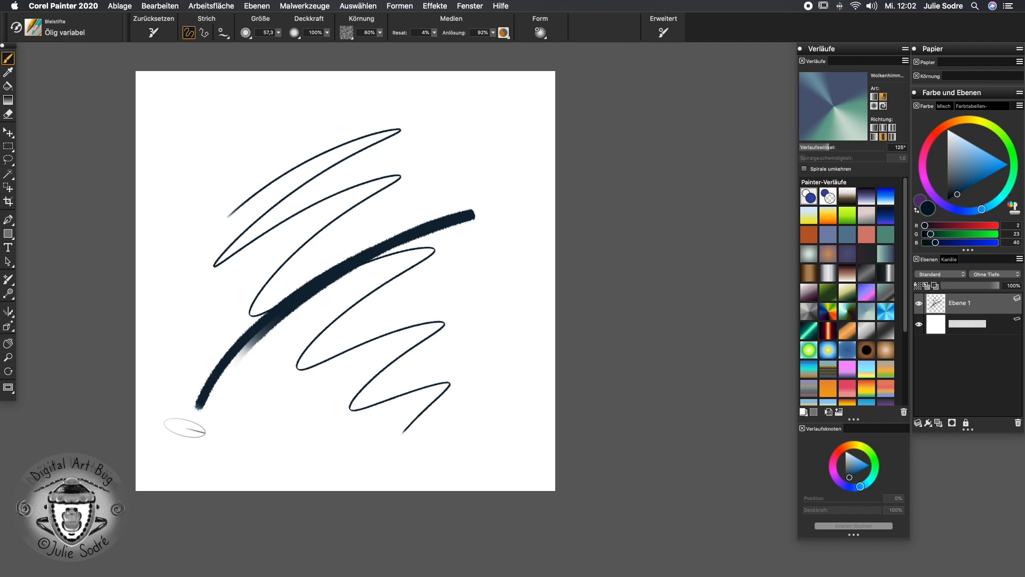
pyautogui.moveTo(221, 352)
pyautogui.mouseDown()
pyautogui.moveTo(233, 343)
pyautogui.moveTo(258, 359)
pyautogui.moveTo(270, 384)
pyautogui.mouseUp()
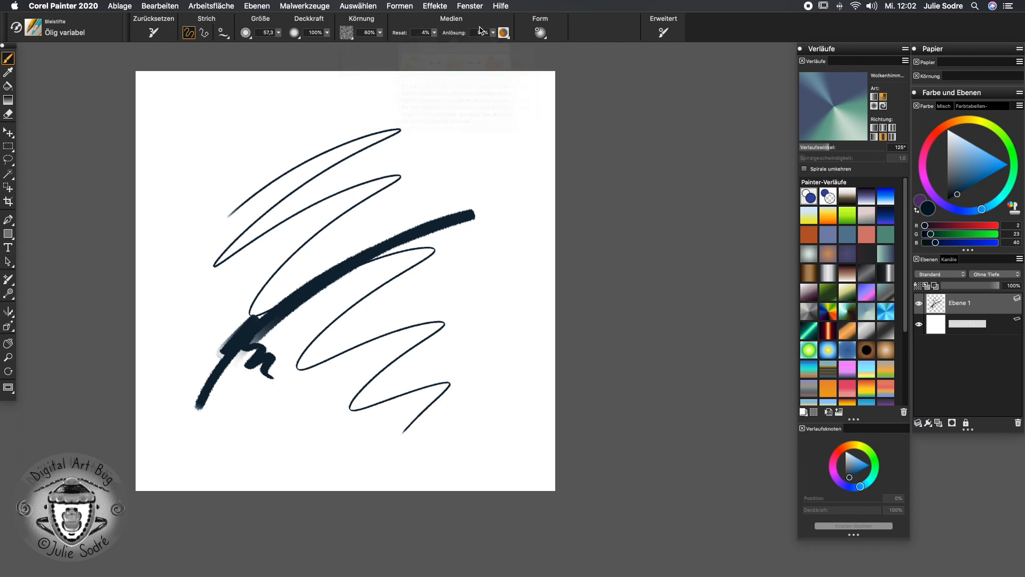
pyautogui.moveTo(267, 328)
pyautogui.mouseDown()
pyautogui.moveTo(273, 335)
pyautogui.moveTo(299, 315)
pyautogui.moveTo(334, 328)
pyautogui.moveTo(320, 315)
pyautogui.mouseUp()
# - Pick an orange brush colour and blend it into the thick dark blue strokes in the middle of the canvas
pyautogui.click(955, 124)
pyautogui.click(978, 165)
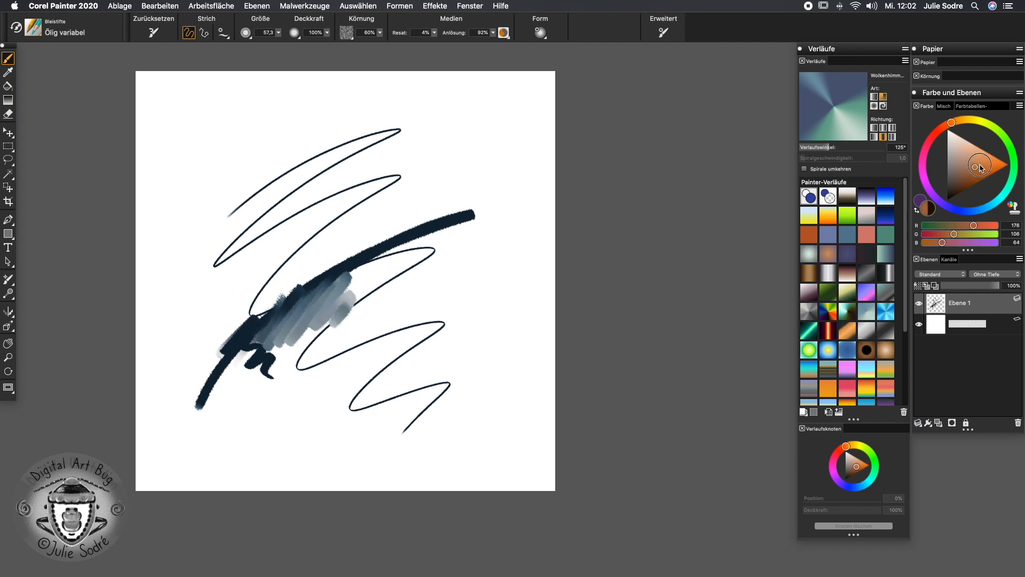
pyautogui.moveTo(374, 265)
pyautogui.mouseDown()
pyautogui.moveTo(338, 305)
pyautogui.moveTo(373, 264)
pyautogui.moveTo(406, 251)
pyautogui.moveTo(411, 267)
pyautogui.moveTo(398, 259)
pyautogui.moveTo(353, 288)
pyautogui.moveTo(280, 307)
pyautogui.moveTo(235, 338)
pyautogui.moveTo(237, 320)
pyautogui.moveTo(299, 267)
pyautogui.moveTo(342, 251)
pyautogui.moveTo(309, 287)
pyautogui.moveTo(400, 229)
pyautogui.moveTo(469, 224)
pyautogui.moveTo(397, 298)
pyautogui.moveTo(288, 341)
pyautogui.moveTo(331, 299)
pyautogui.moveTo(240, 342)
pyautogui.mouseUp()
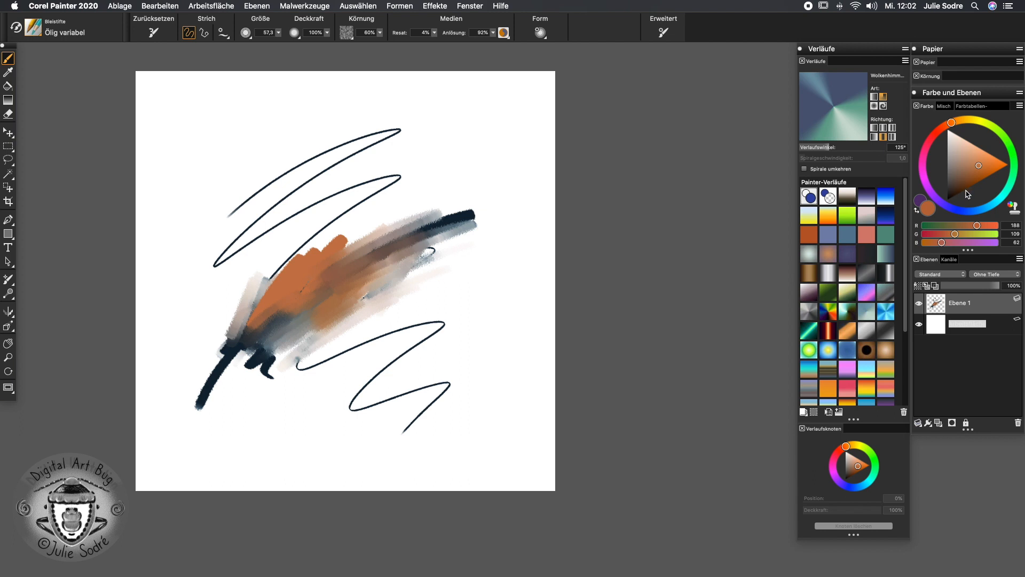
# - Display the advanced brush settings and the general brush controls for the current brush
pyautogui.click(663, 33)
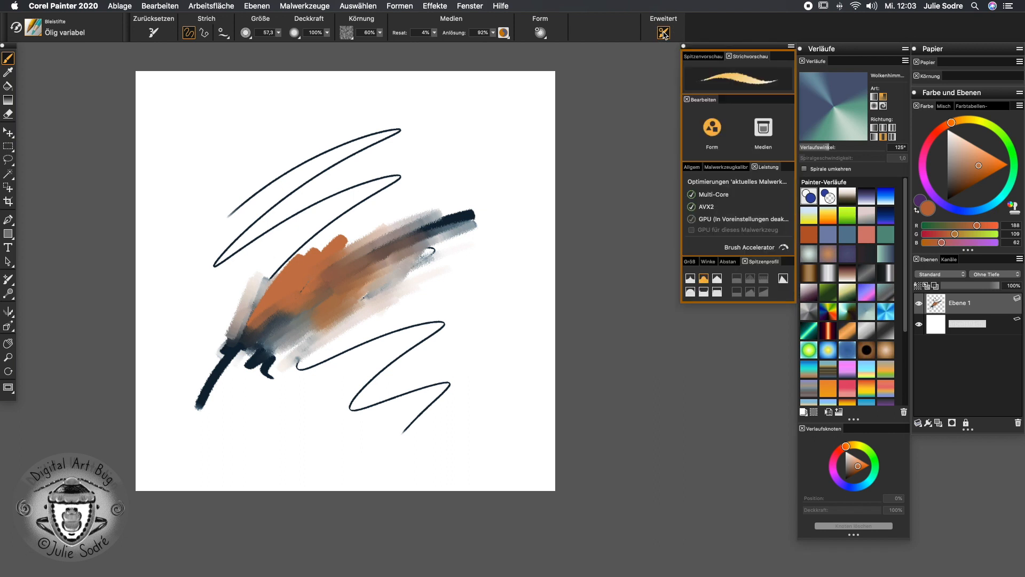
pyautogui.click(480, 8)
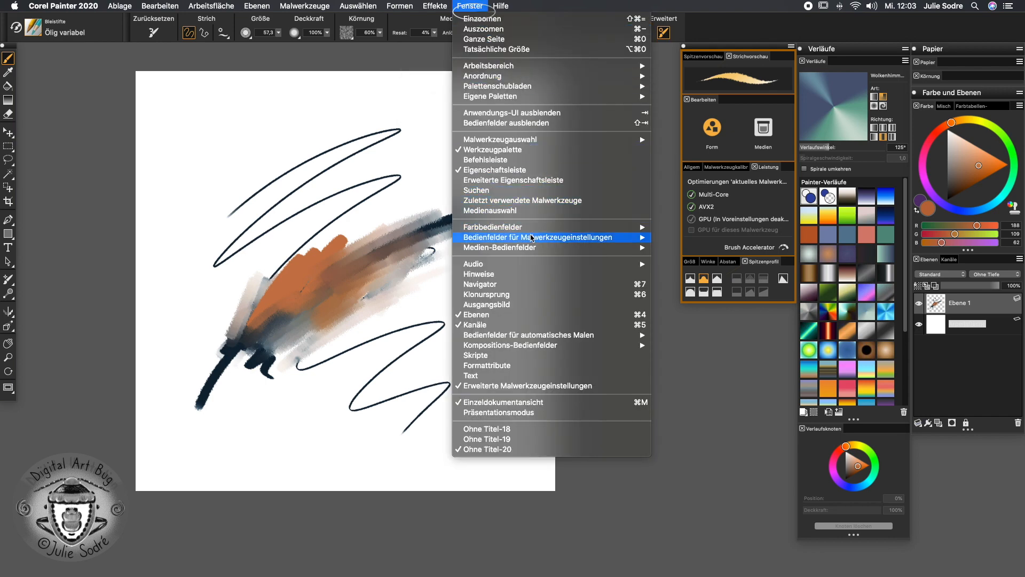
pyautogui.moveTo(531, 240)
pyautogui.click(700, 237)
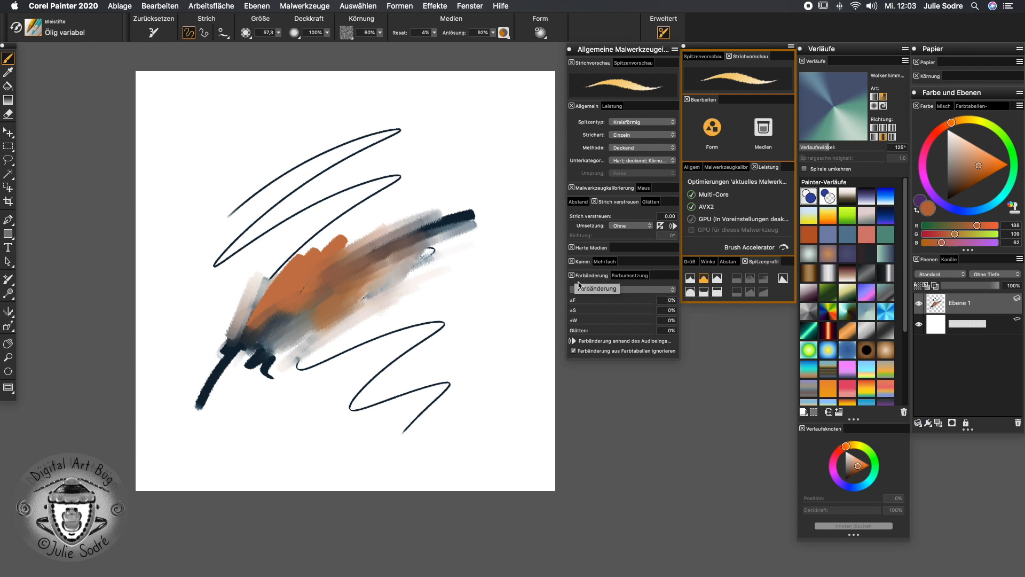
# - Clear all strokes from Ebene 1 and set the brush's colour variability (Farbänderung) source to Von Verlauf
pyautogui.press('super+a')
pyautogui.press('BackSpace')
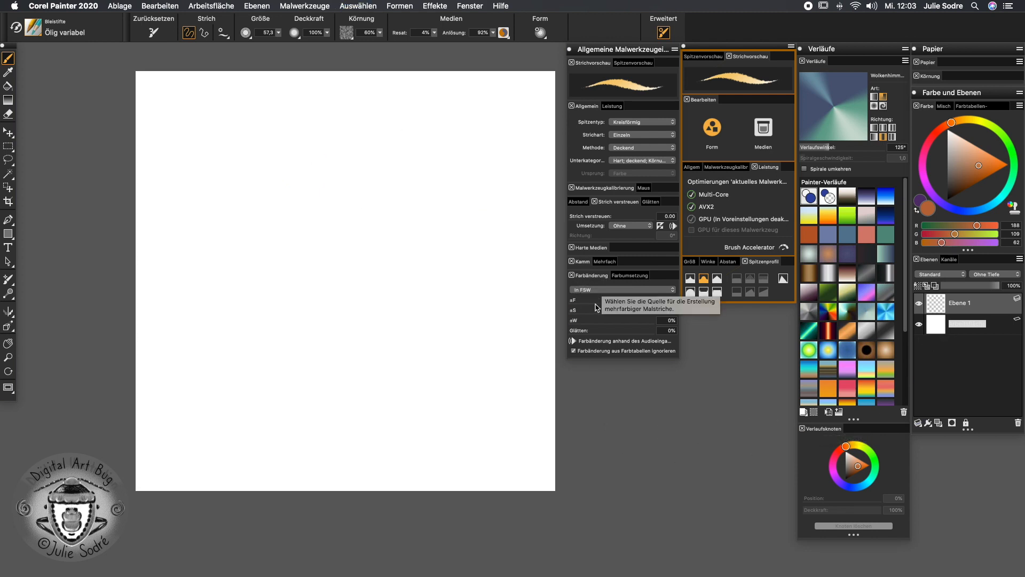
pyautogui.click(581, 289)
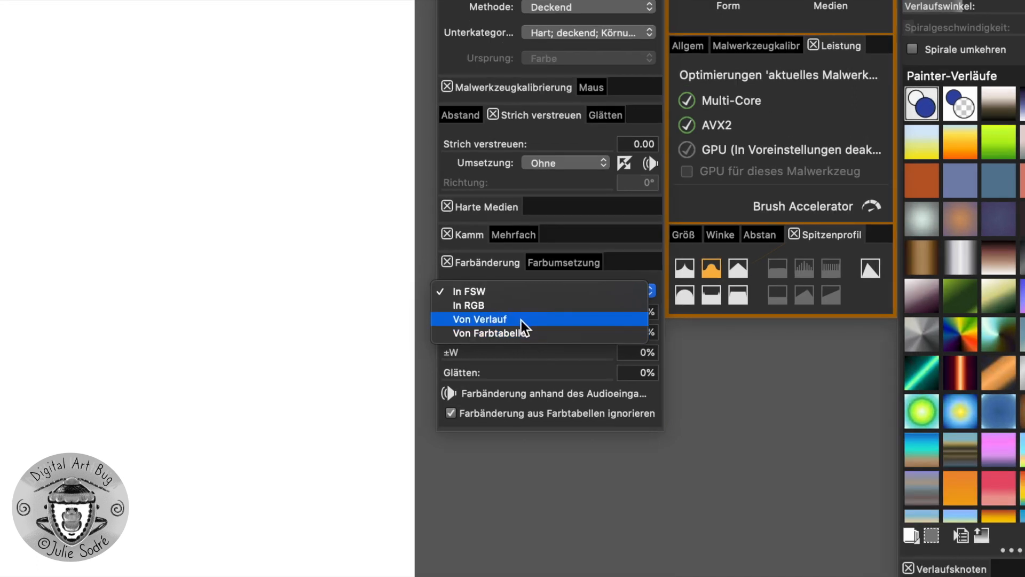
pyautogui.click(526, 319)
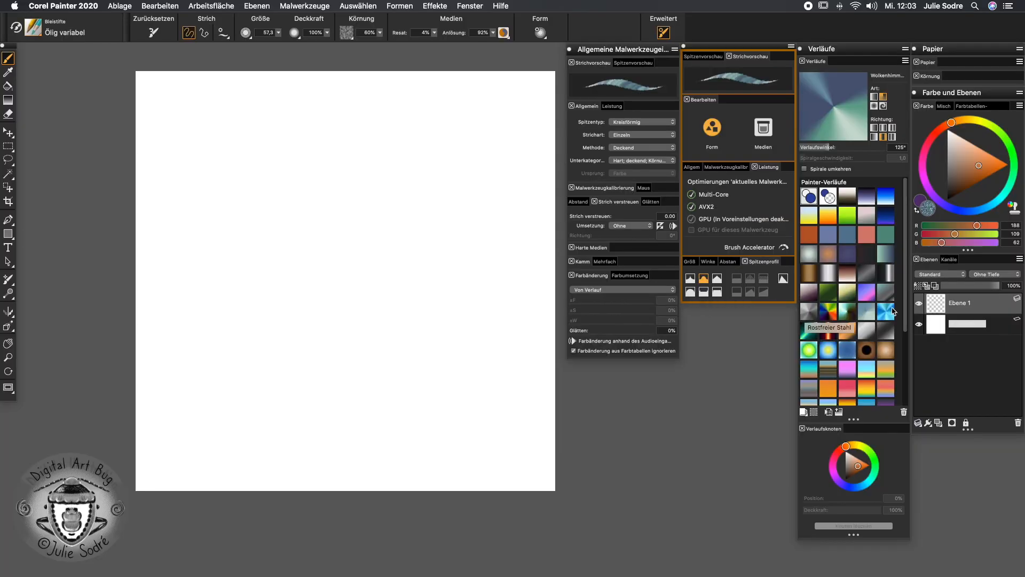
# - Select the blue swimming-pool gradient and paint wide back-and-forth strokes across the lower canvas
pyautogui.click(1024, 335)
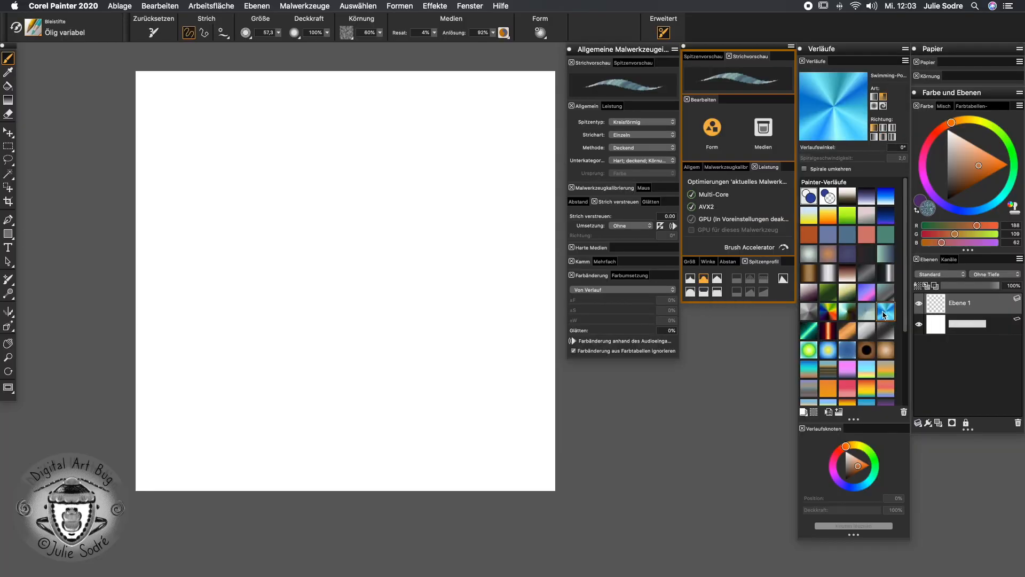
pyautogui.moveTo(151, 473)
pyautogui.mouseDown()
pyautogui.moveTo(501, 430)
pyautogui.moveTo(452, 423)
pyautogui.moveTo(184, 448)
pyautogui.moveTo(242, 418)
pyautogui.moveTo(518, 372)
pyautogui.moveTo(177, 405)
pyautogui.moveTo(365, 371)
pyautogui.moveTo(473, 372)
pyautogui.moveTo(384, 350)
pyautogui.moveTo(484, 338)
pyautogui.moveTo(217, 374)
pyautogui.moveTo(499, 336)
pyautogui.moveTo(215, 394)
pyautogui.moveTo(516, 359)
pyautogui.mouseUp()
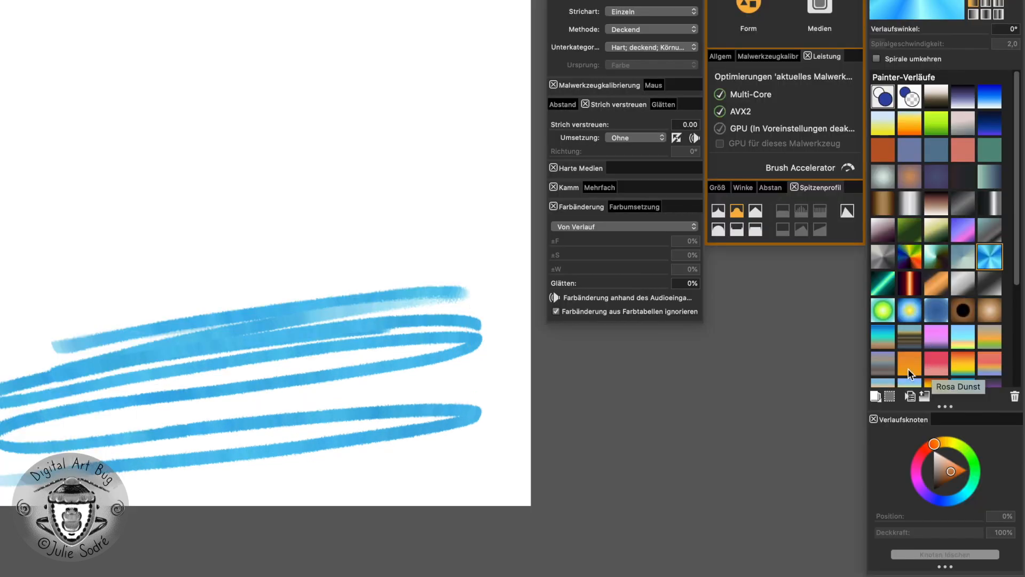
# - Select the multicoloured Farbstriche gradient and paint and blend several strokes above the blue ones
pyautogui.click(909, 257)
pyautogui.moveTo(102, 287)
pyautogui.mouseDown()
pyautogui.moveTo(477, 217)
pyautogui.moveTo(48, 277)
pyautogui.moveTo(441, 210)
pyautogui.moveTo(470, 216)
pyautogui.mouseUp()
pyautogui.moveTo(91, 313)
pyautogui.mouseDown()
pyautogui.moveTo(432, 255)
pyautogui.moveTo(206, 309)
pyautogui.moveTo(140, 340)
pyautogui.moveTo(24, 424)
pyautogui.mouseUp()
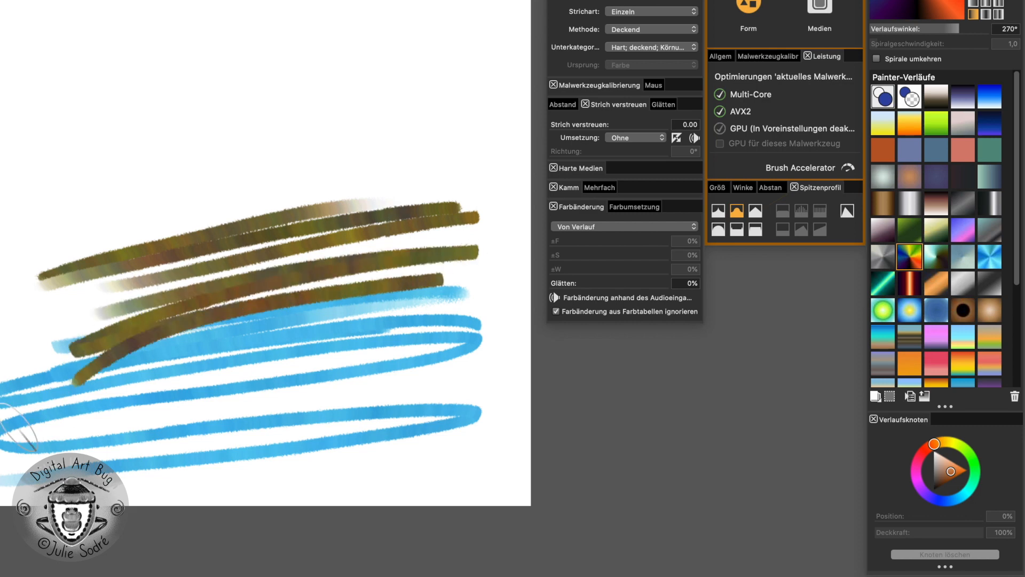
pyautogui.moveTo(342, 224)
pyautogui.mouseDown()
pyautogui.moveTo(308, 285)
pyautogui.moveTo(370, 298)
pyautogui.moveTo(293, 270)
pyautogui.moveTo(338, 231)
pyautogui.moveTo(387, 271)
pyautogui.moveTo(283, 302)
pyautogui.moveTo(345, 296)
pyautogui.moveTo(330, 238)
pyautogui.moveTo(278, 251)
pyautogui.moveTo(247, 273)
pyautogui.moveTo(244, 286)
pyautogui.moveTo(262, 287)
pyautogui.moveTo(267, 258)
pyautogui.moveTo(298, 243)
pyautogui.moveTo(238, 258)
pyautogui.moveTo(270, 245)
pyautogui.moveTo(219, 283)
pyautogui.moveTo(262, 307)
pyautogui.moveTo(337, 313)
pyautogui.moveTo(337, 289)
pyautogui.moveTo(384, 264)
pyautogui.moveTo(388, 216)
pyautogui.moveTo(184, 301)
pyautogui.mouseUp()
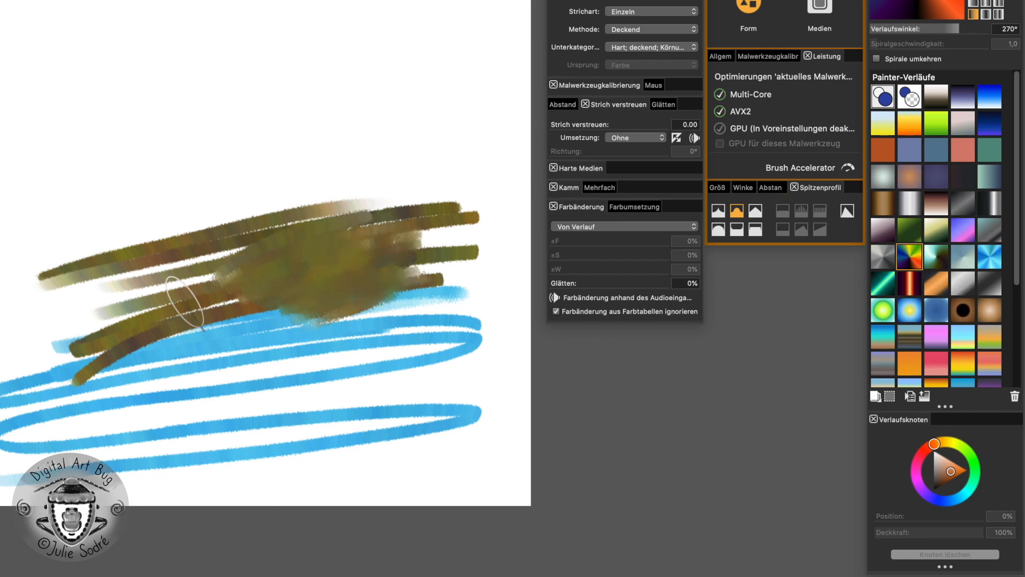
# - Clear the layer and paint a row of short separate dabs with one long curved stroke beneath them
pyautogui.press('super+a')
pyautogui.press('Delete')
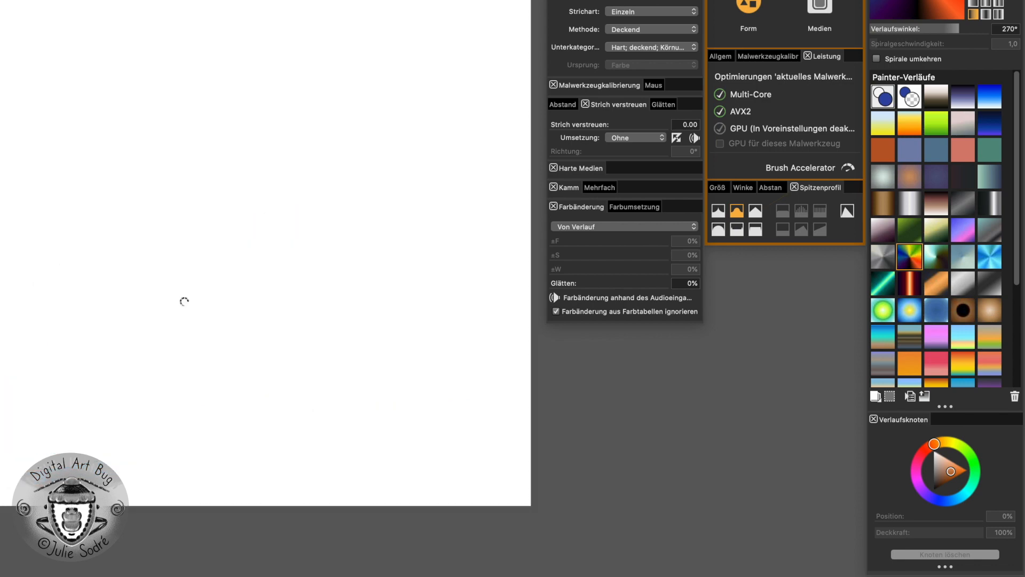
pyautogui.moveTo(109, 205); pyautogui.dragTo(204, 200)
pyautogui.moveTo(223, 197); pyautogui.dragTo(387, 193)
pyautogui.moveTo(414, 196); pyautogui.dragTo(475, 199)
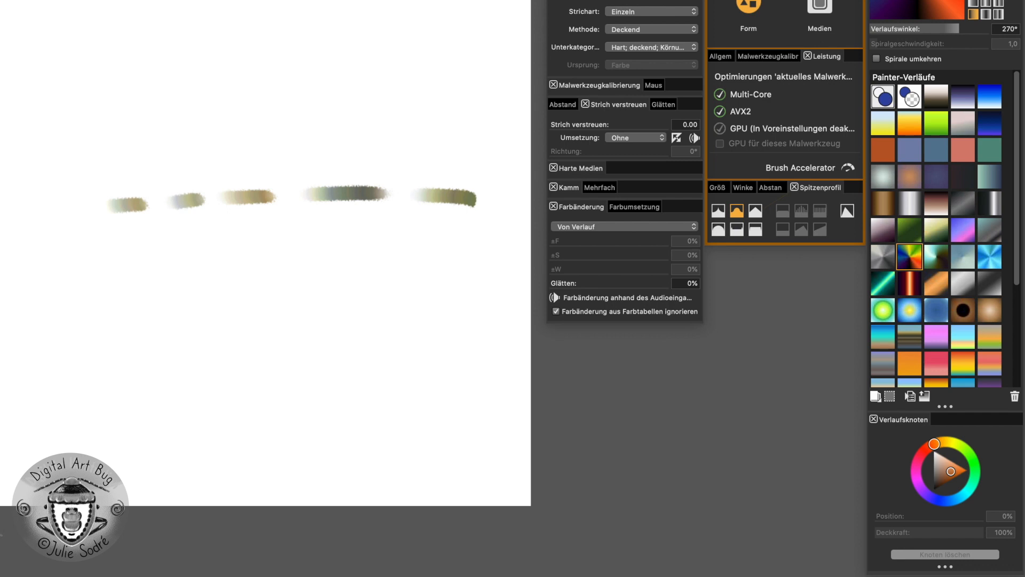
pyautogui.moveTo(80, 254)
pyautogui.mouseDown()
pyautogui.moveTo(311, 217)
pyautogui.moveTo(475, 221)
pyautogui.mouseUp()
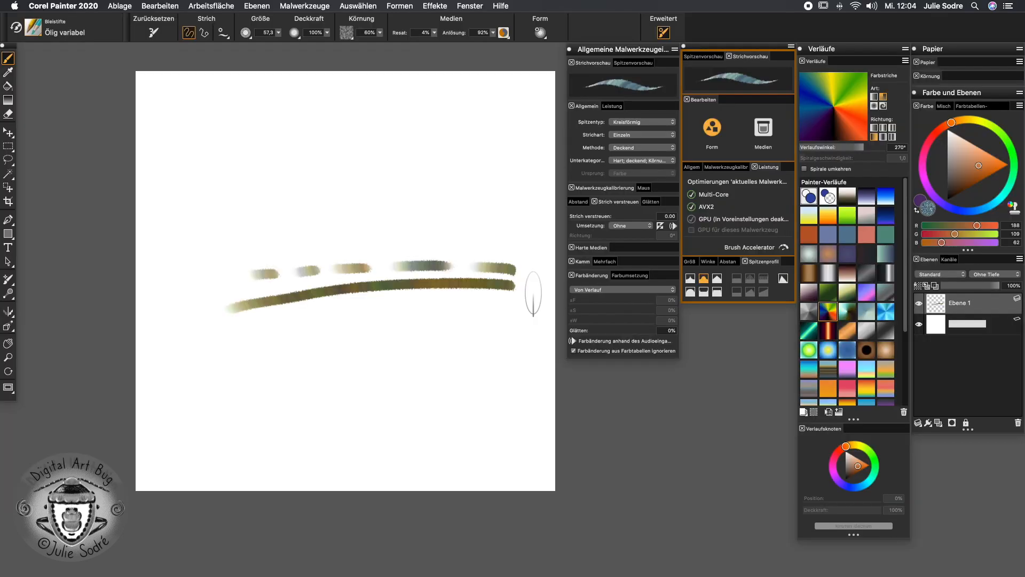
# - Show the brush's media settings and set the stroke scatter (Strich verstreuen) to 1.78
pyautogui.click(763, 126)
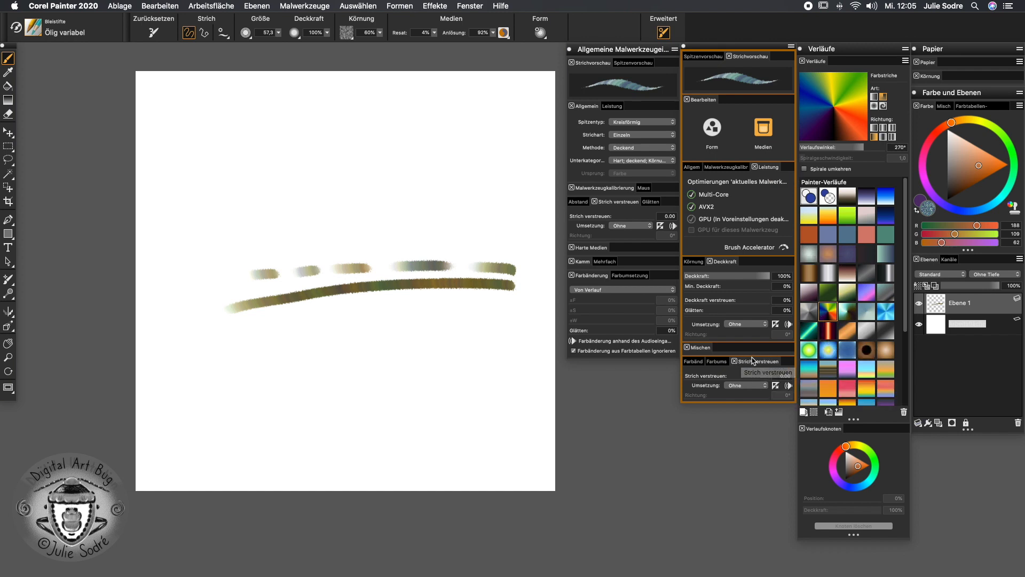
pyautogui.click(722, 380)
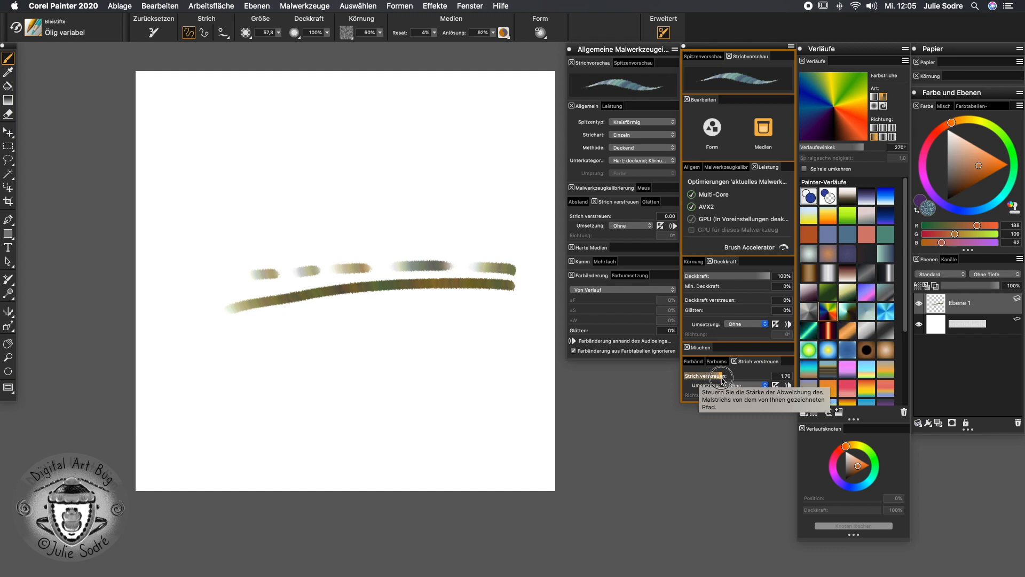
pyautogui.moveTo(722, 380); pyautogui.dragTo(723, 379)
# - Paint a broad textured patch of scattered gradient-coloured dabs across and above the existing strokes
pyautogui.moveTo(231, 240); pyautogui.dragTo(260, 234)
pyautogui.moveTo(407, 212)
pyautogui.mouseDown()
pyautogui.moveTo(393, 194)
pyautogui.moveTo(189, 234)
pyautogui.moveTo(400, 194)
pyautogui.moveTo(367, 210)
pyautogui.mouseUp()
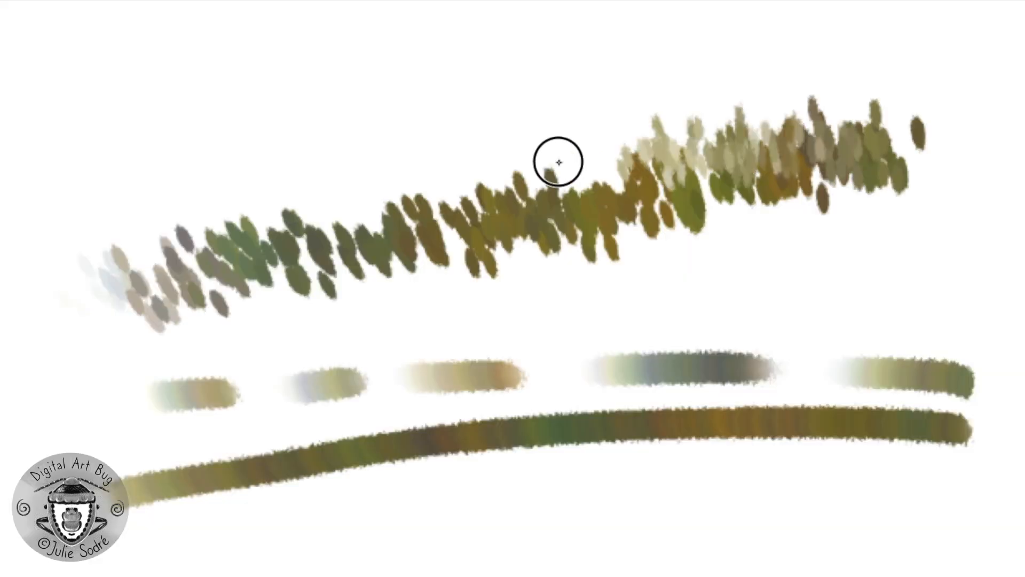
pyautogui.moveTo(533, 206)
pyautogui.mouseDown()
pyautogui.moveTo(101, 327)
pyautogui.moveTo(921, 199)
pyautogui.moveTo(39, 403)
pyautogui.moveTo(925, 250)
pyautogui.moveTo(206, 419)
pyautogui.moveTo(812, 309)
pyautogui.moveTo(602, 385)
pyautogui.moveTo(576, 339)
pyautogui.moveTo(597, 300)
pyautogui.moveTo(363, 369)
pyautogui.moveTo(864, 122)
pyautogui.moveTo(853, 71)
pyautogui.moveTo(874, 126)
pyautogui.moveTo(320, 231)
pyautogui.moveTo(158, 286)
pyautogui.moveTo(57, 265)
pyautogui.moveTo(88, 237)
pyautogui.moveTo(258, 256)
pyautogui.moveTo(238, 315)
pyautogui.moveTo(153, 412)
pyautogui.moveTo(484, 368)
pyautogui.moveTo(768, 366)
pyautogui.moveTo(236, 475)
pyautogui.moveTo(315, 382)
pyautogui.moveTo(148, 354)
pyautogui.moveTo(121, 273)
pyautogui.mouseUp()
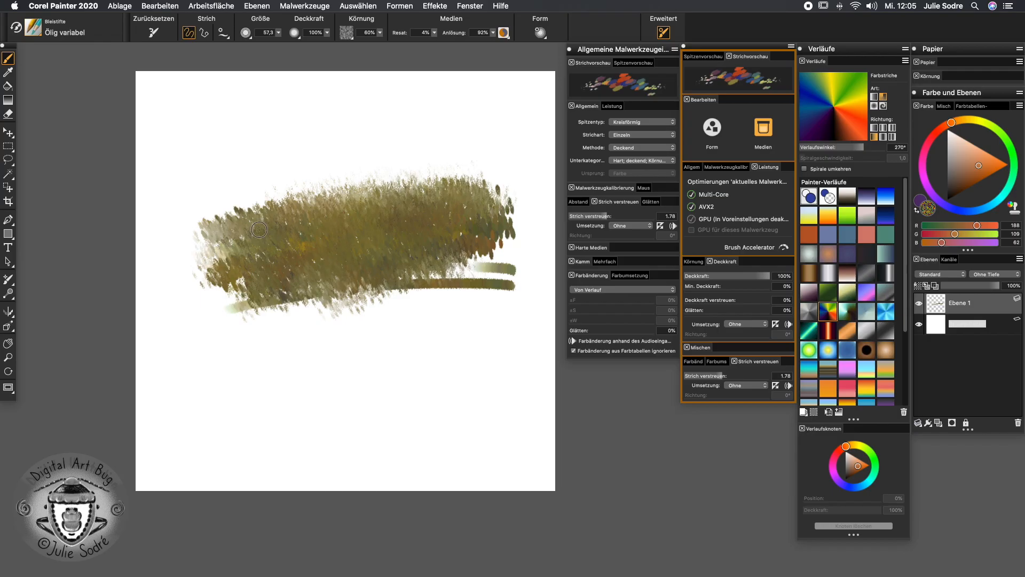
pyautogui.moveTo(292, 265)
pyautogui.mouseDown()
pyautogui.moveTo(470, 235)
pyautogui.moveTo(224, 288)
pyautogui.moveTo(203, 267)
pyautogui.moveTo(309, 232)
pyautogui.moveTo(481, 203)
pyautogui.moveTo(409, 207)
pyautogui.moveTo(438, 207)
pyautogui.mouseUp()
pyautogui.moveTo(485, 238)
pyautogui.mouseDown()
pyautogui.moveTo(321, 285)
pyautogui.moveTo(300, 275)
pyautogui.mouseUp()
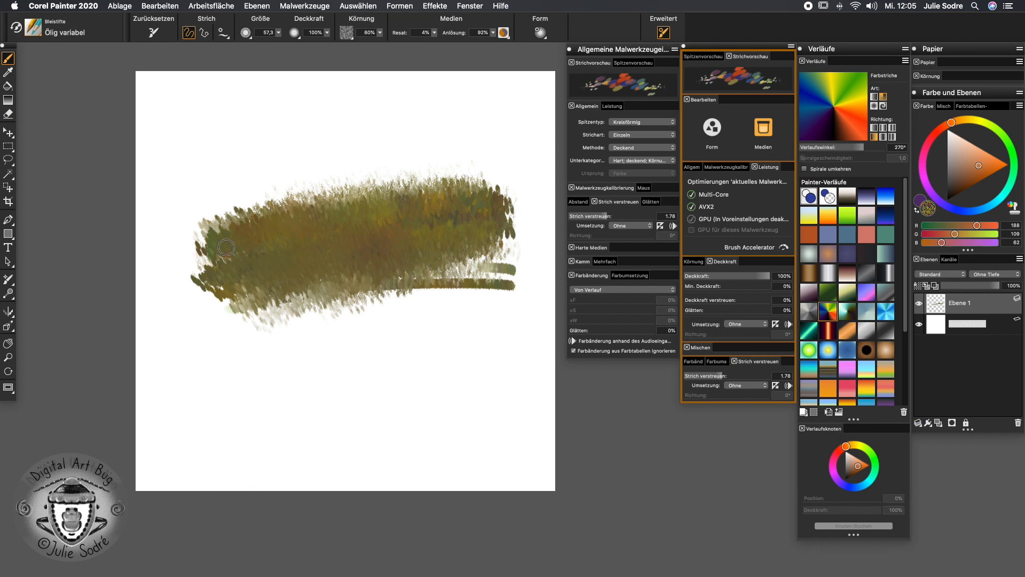
pyautogui.moveTo(449, 193); pyautogui.dragTo(401, 184)
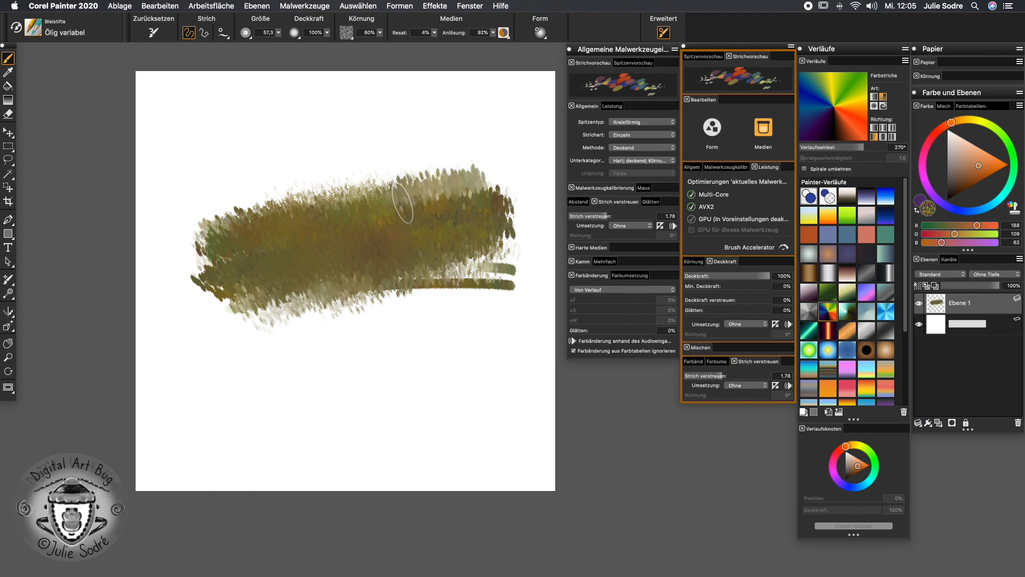
# - Show the paper texture settings and set the paper contrast (Kontrast) to 156%
pyautogui.moveTo(710, 45)
pyautogui.mouseDown()
pyautogui.moveTo(658, 334)
pyautogui.moveTo(709, 47)
pyautogui.mouseUp()
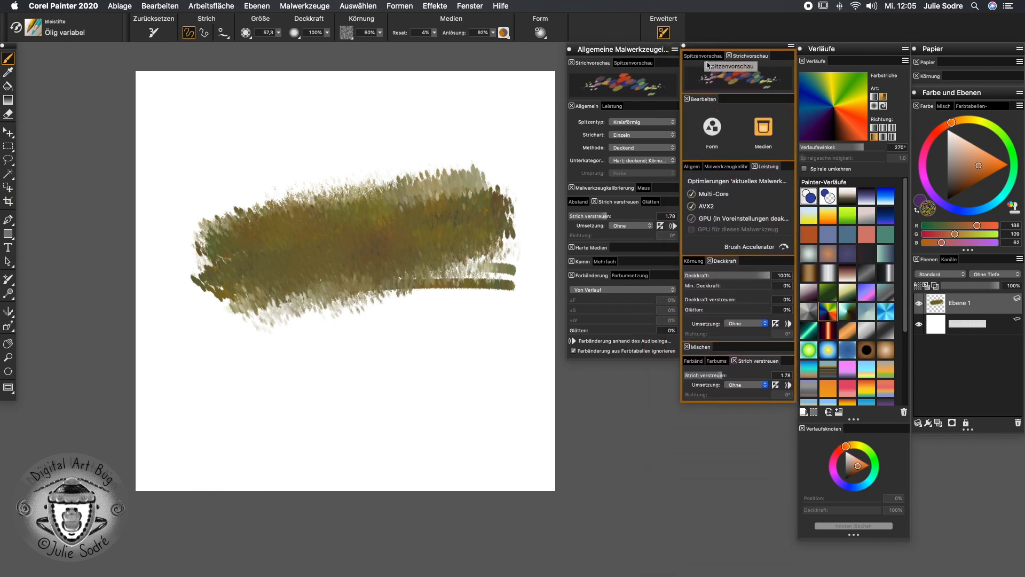
pyautogui.click(926, 63)
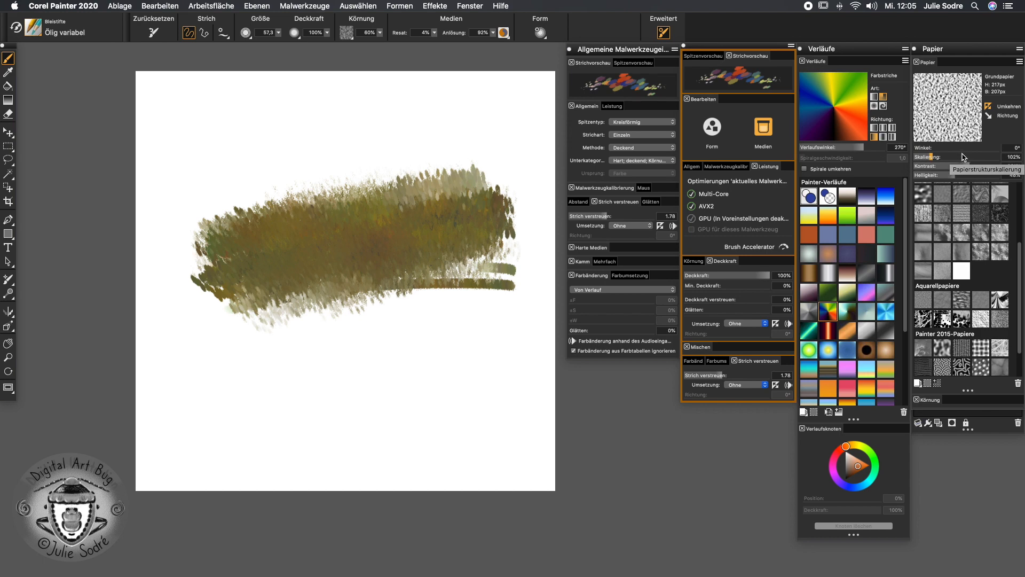
pyautogui.hscroll(5, 390, 378)
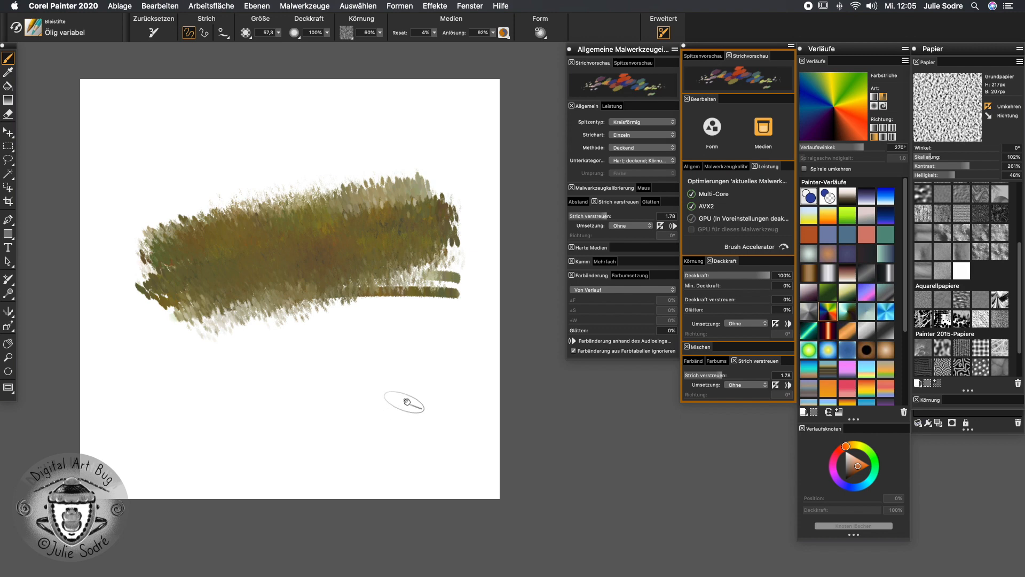
pyautogui.hscroll(-3, 400, 404)
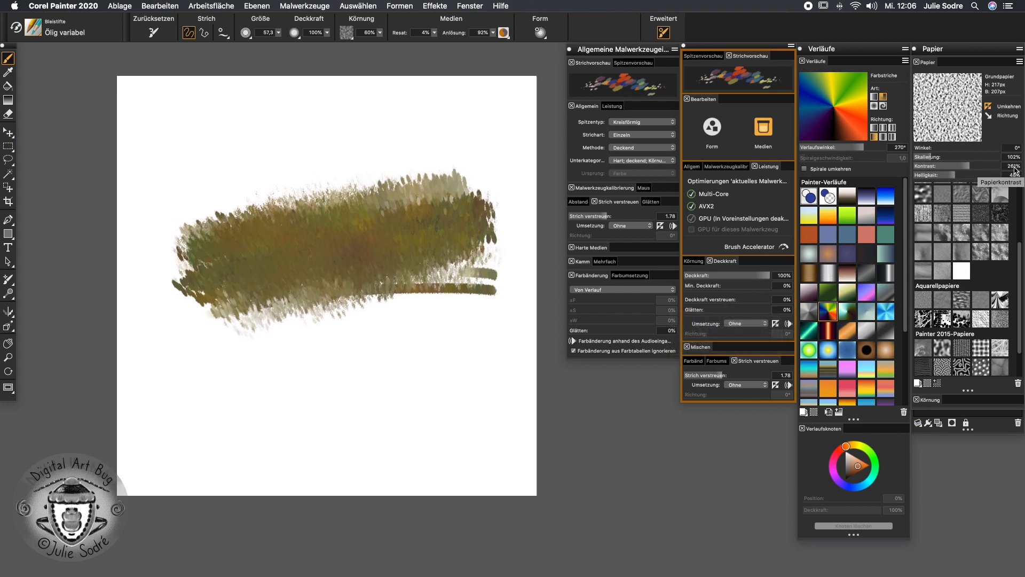
# - Paint broad bands of scattered dabs above the existing patch and blend them into its upper and lower edges
pyautogui.moveTo(198, 184); pyautogui.dragTo(459, 151)
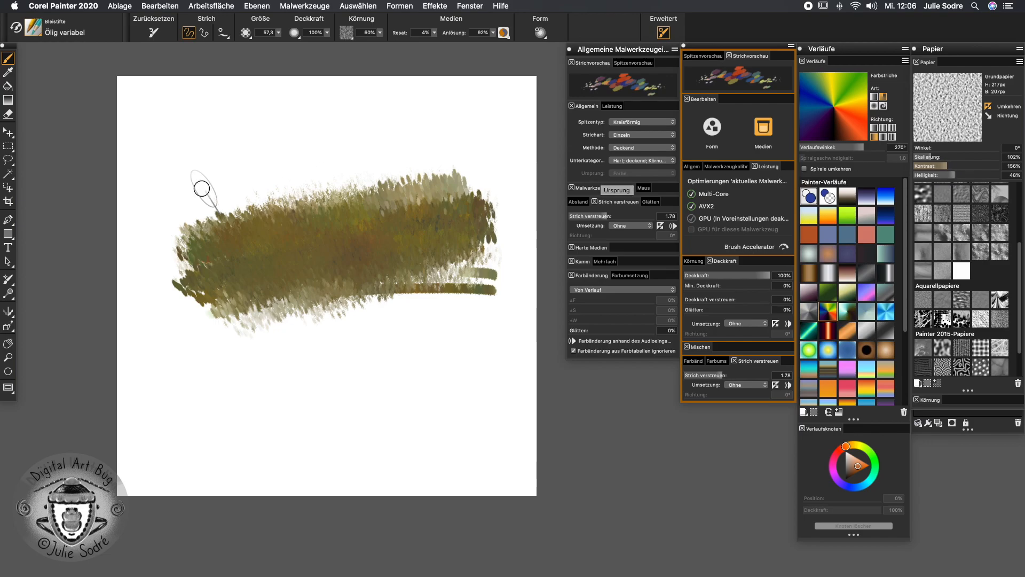
pyautogui.moveTo(847, 105)
pyautogui.mouseDown()
pyautogui.moveTo(318, 160)
pyautogui.moveTo(94, 210)
pyautogui.mouseUp()
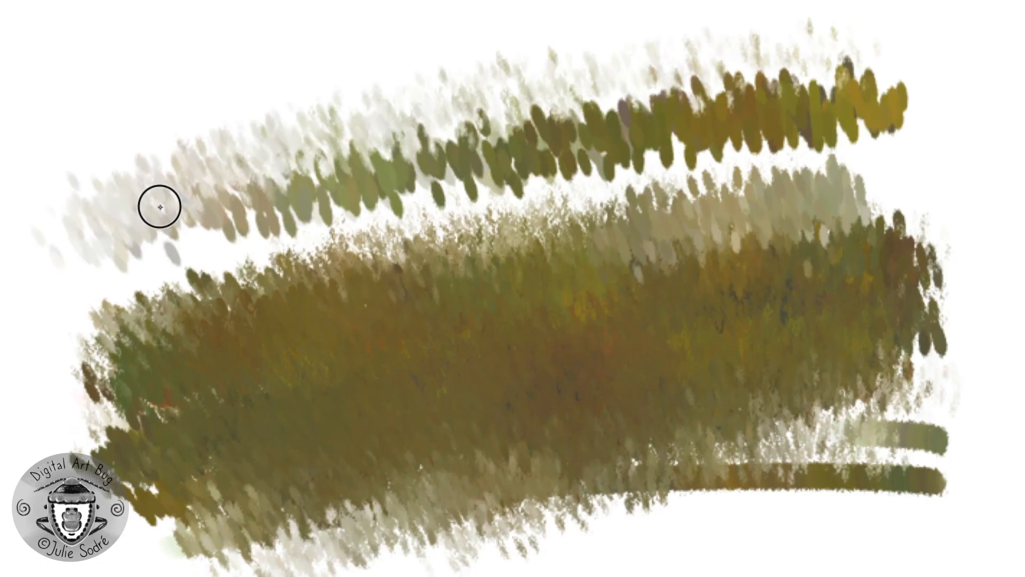
pyautogui.moveTo(157, 228)
pyautogui.mouseDown()
pyautogui.moveTo(128, 268)
pyautogui.moveTo(179, 286)
pyautogui.moveTo(470, 241)
pyautogui.mouseUp()
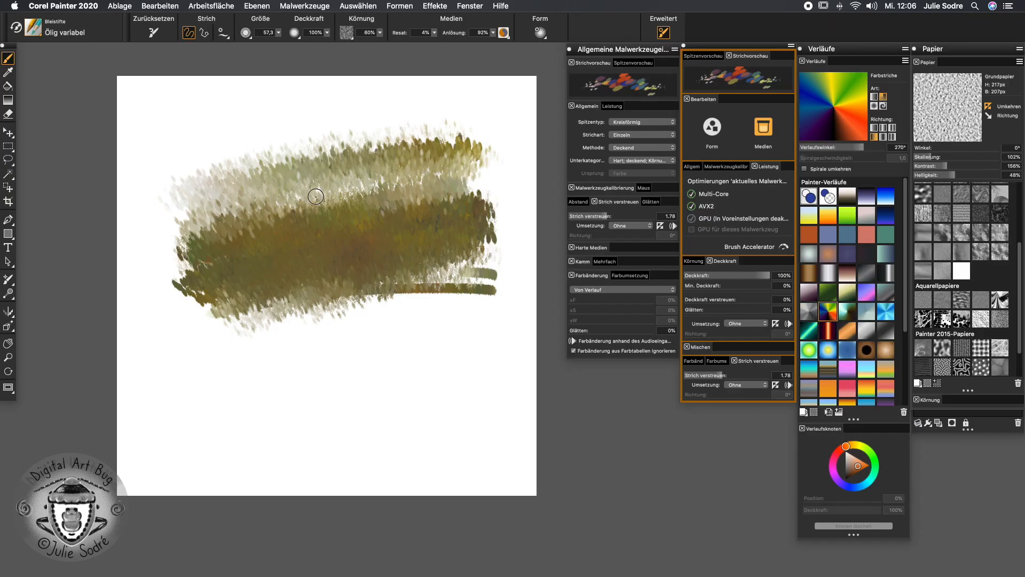
pyautogui.moveTo(424, 269); pyautogui.dragTo(319, 328)
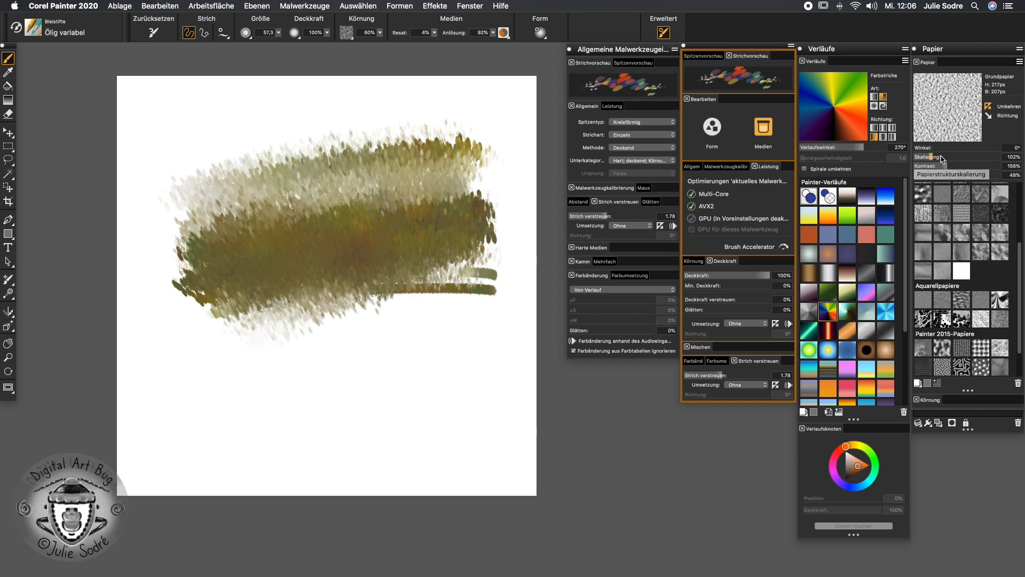
# - Set the paper contrast to 214% and paint scattered dabs down the left end of the patch
pyautogui.moveTo(947, 166); pyautogui.dragTo(960, 166)
pyautogui.moveTo(214, 299)
pyautogui.mouseDown()
pyautogui.moveTo(184, 229)
pyautogui.moveTo(212, 234)
pyautogui.mouseUp()
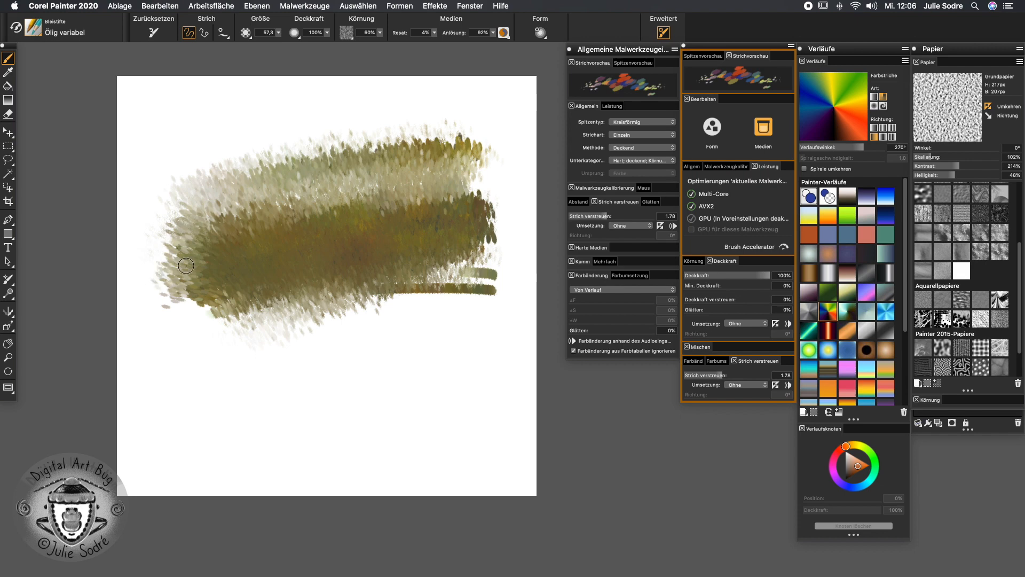
pyautogui.moveTo(186, 265); pyautogui.dragTo(169, 336)
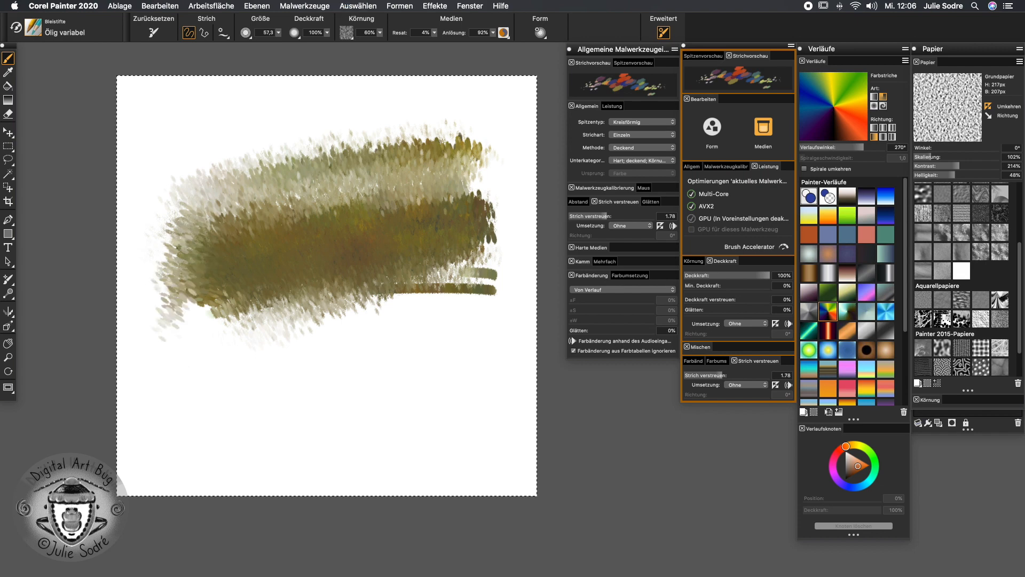
# - Clear the layer and cover the lower two thirds of the canvas with scattered strokes from the blue Swimming-Pool gradient at size 140
pyautogui.press('BackSpace')
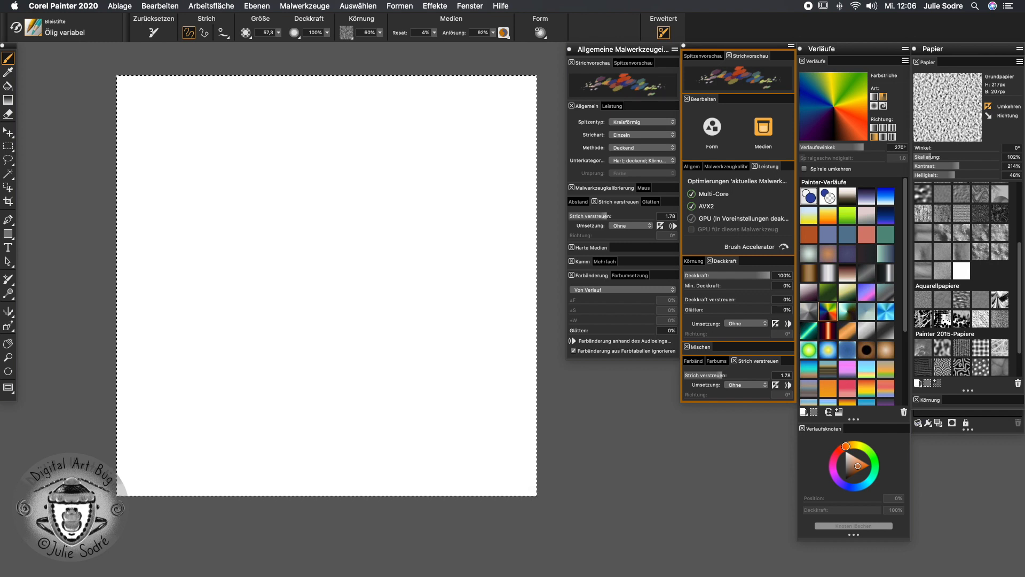
pyautogui.click(885, 313)
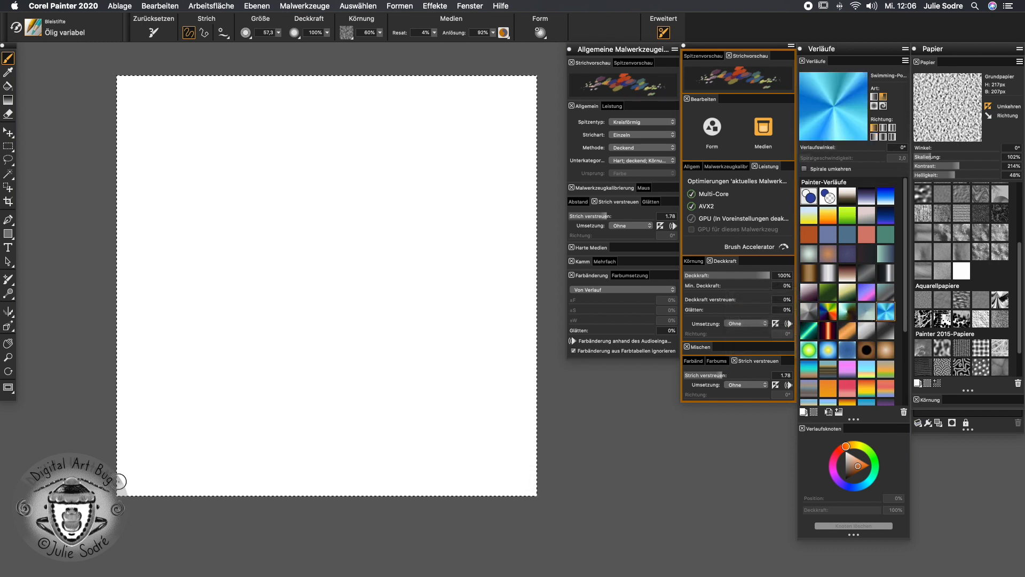
pyautogui.moveTo(118, 479)
pyautogui.mouseDown()
pyautogui.moveTo(561, 470)
pyautogui.moveTo(105, 453)
pyautogui.moveTo(358, 459)
pyautogui.moveTo(443, 509)
pyautogui.moveTo(160, 470)
pyautogui.moveTo(355, 508)
pyautogui.mouseUp()
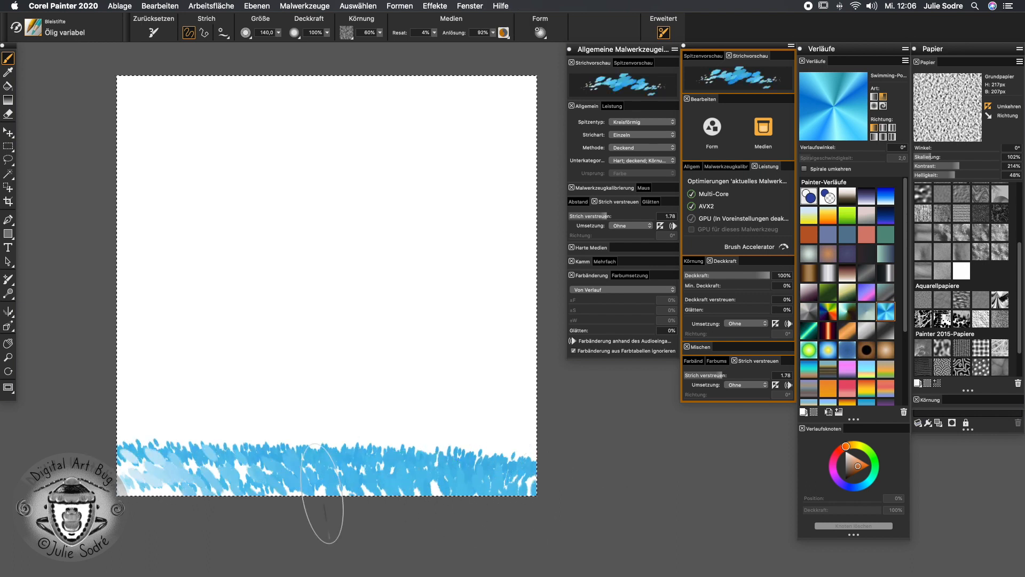
pyautogui.moveTo(150, 464)
pyautogui.mouseDown()
pyautogui.moveTo(551, 435)
pyautogui.moveTo(315, 371)
pyautogui.moveTo(206, 362)
pyautogui.moveTo(102, 441)
pyautogui.moveTo(299, 494)
pyautogui.moveTo(618, 519)
pyautogui.moveTo(176, 496)
pyautogui.moveTo(327, 435)
pyautogui.moveTo(539, 401)
pyautogui.moveTo(373, 359)
pyautogui.moveTo(110, 341)
pyautogui.moveTo(432, 315)
pyautogui.moveTo(348, 293)
pyautogui.moveTo(120, 302)
pyautogui.moveTo(476, 308)
pyautogui.moveTo(171, 331)
pyautogui.moveTo(130, 370)
pyautogui.moveTo(426, 392)
pyautogui.moveTo(130, 366)
pyautogui.moveTo(370, 321)
pyautogui.moveTo(474, 314)
pyautogui.moveTo(96, 324)
pyautogui.moveTo(450, 277)
pyautogui.moveTo(100, 273)
pyautogui.moveTo(392, 258)
pyautogui.moveTo(526, 329)
pyautogui.moveTo(138, 362)
pyautogui.moveTo(423, 379)
pyautogui.moveTo(527, 328)
pyautogui.moveTo(344, 314)
pyautogui.moveTo(133, 318)
pyautogui.moveTo(197, 297)
pyautogui.moveTo(474, 302)
pyautogui.moveTo(546, 346)
pyautogui.mouseUp()
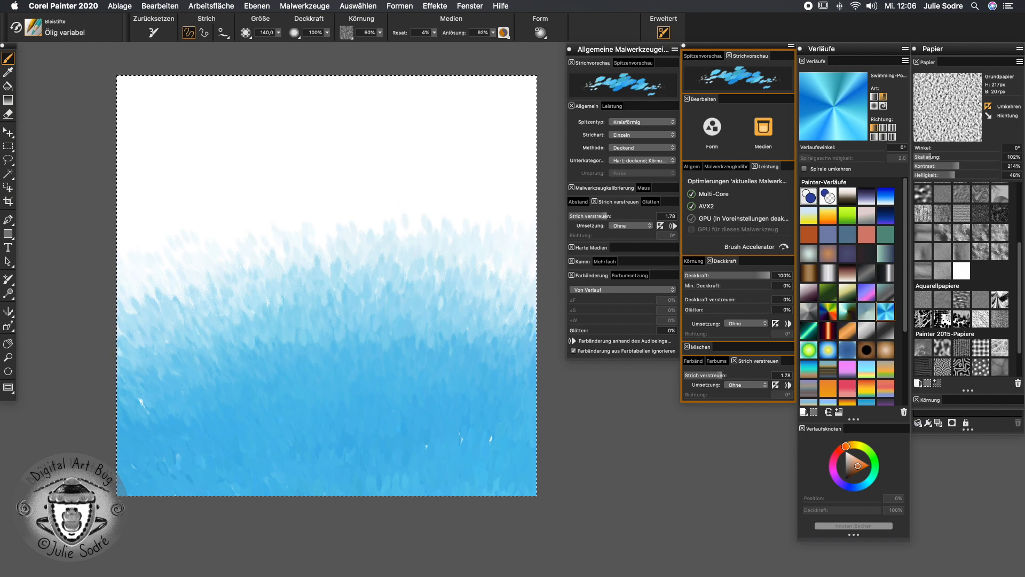
# - Clear the canvas and select the Stacheldrahtfeder brush from the Federn category
pyautogui.press('BackSpace')
pyautogui.click(33, 31)
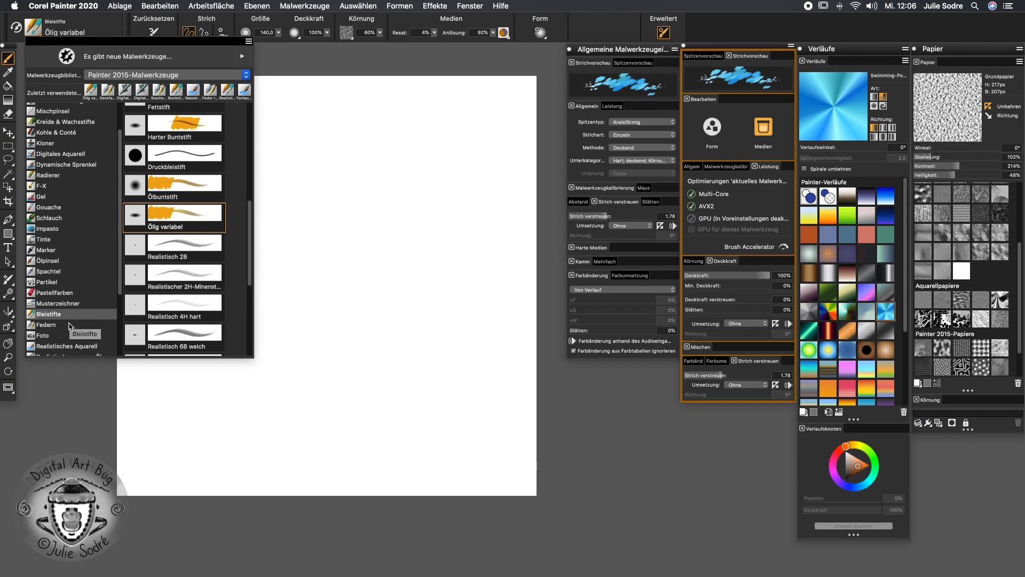
pyautogui.click(107, 321)
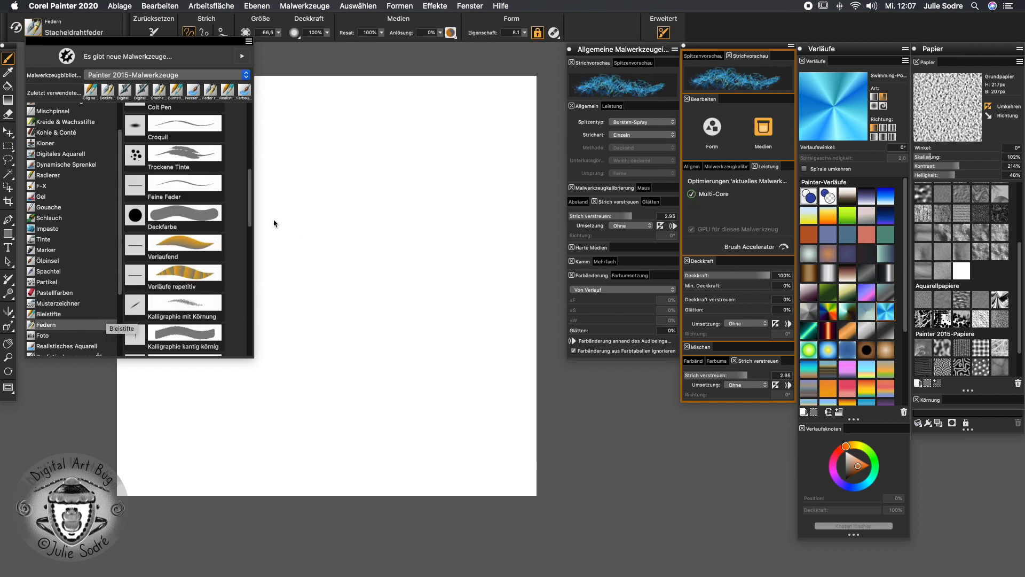
pyautogui.scroll(8, 249, 207)
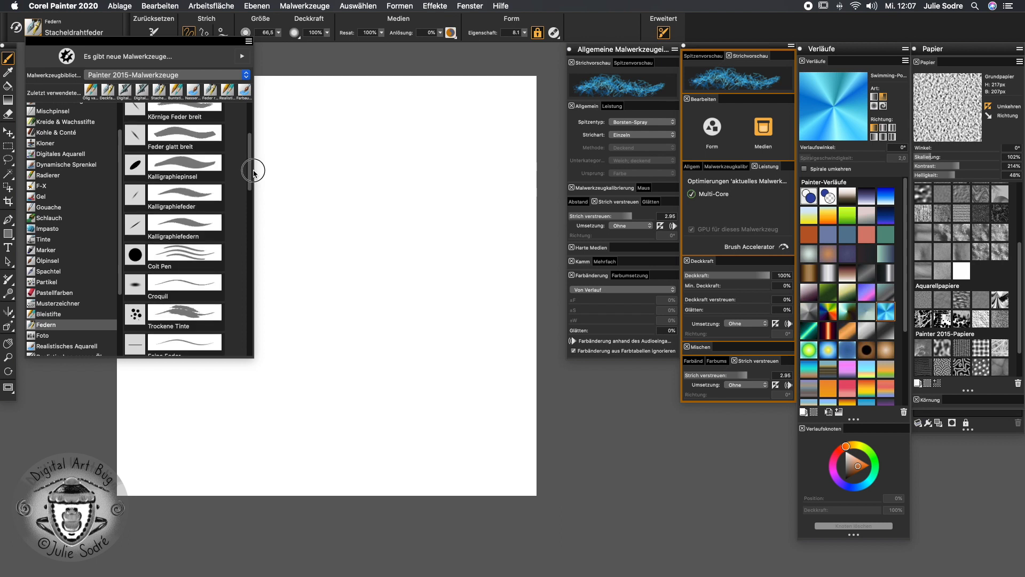
pyautogui.scroll(3, 254, 160)
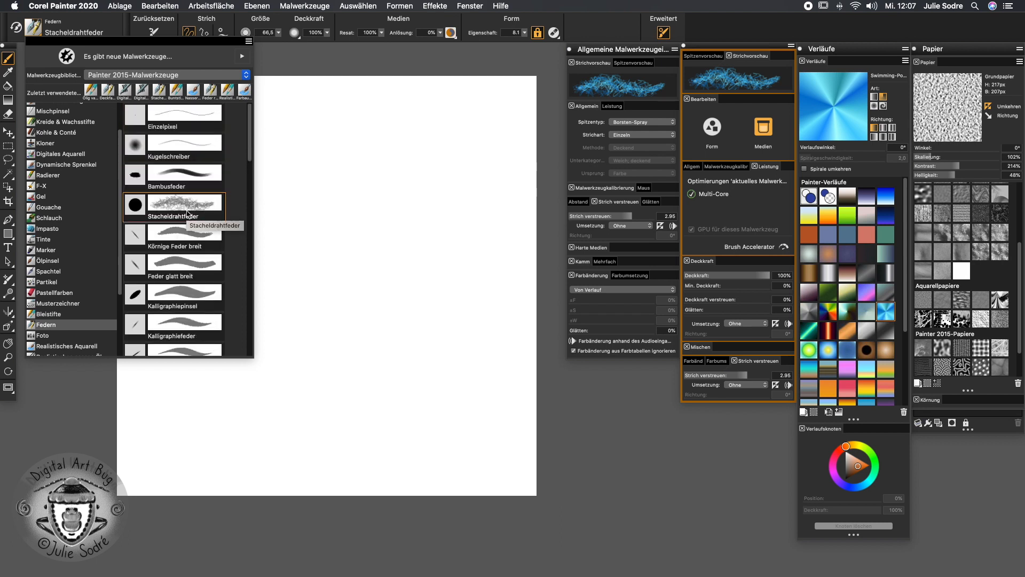
pyautogui.click(201, 208)
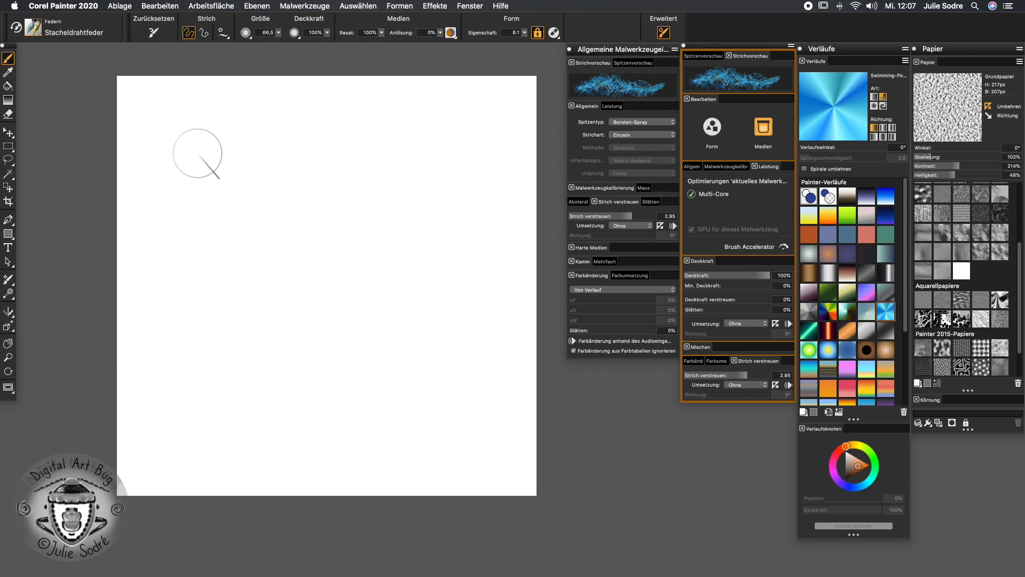
# - Reset the brush to its defaults and draw a spiral with two long strokes above it
pyautogui.click(153, 31)
pyautogui.moveTo(156, 219)
pyautogui.mouseDown()
pyautogui.moveTo(351, 203)
pyautogui.moveTo(276, 306)
pyautogui.moveTo(266, 215)
pyautogui.mouseUp()
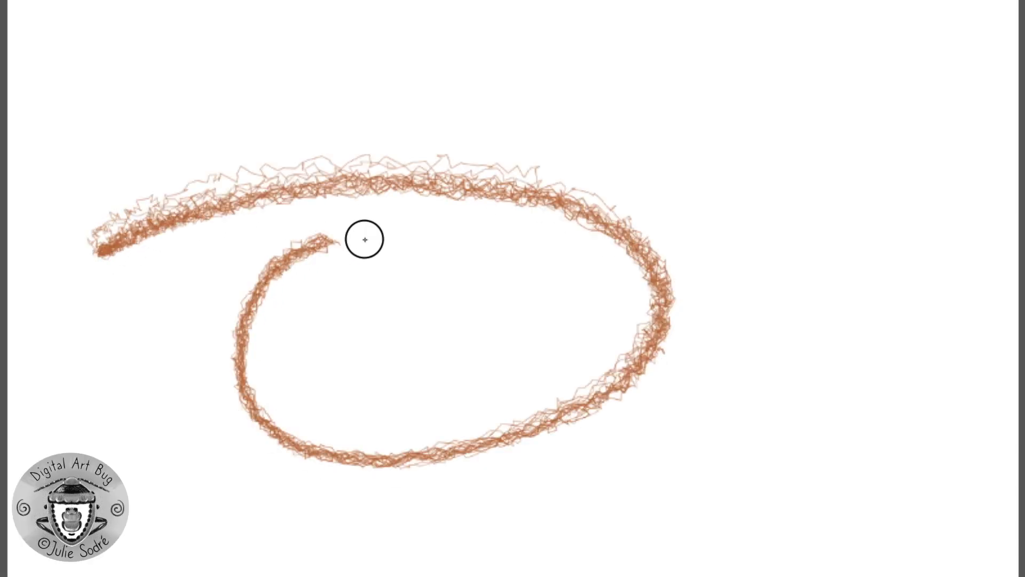
pyautogui.moveTo(364, 239)
pyautogui.mouseDown()
pyautogui.moveTo(306, 334)
pyautogui.moveTo(390, 315)
pyautogui.mouseUp()
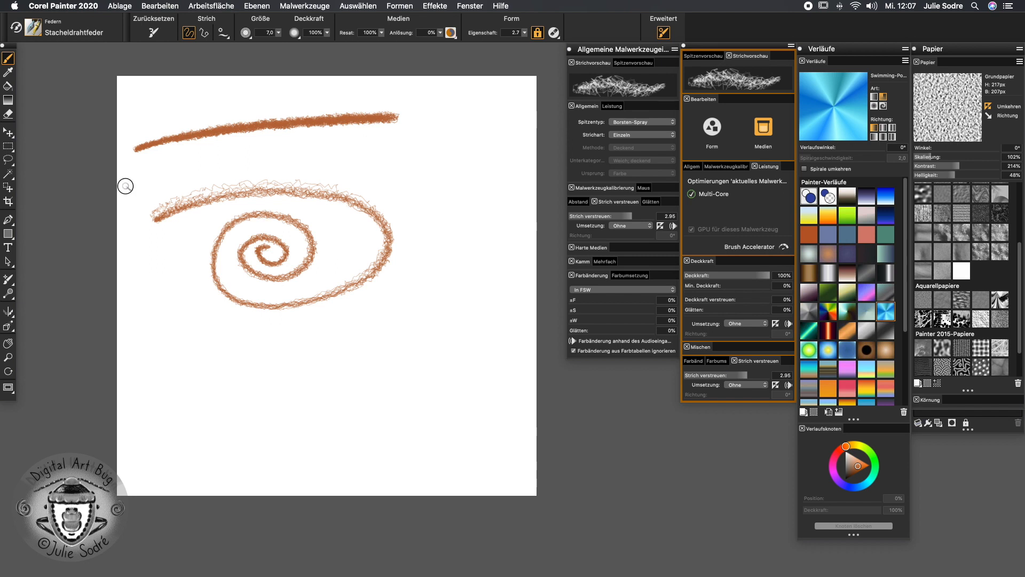
pyautogui.moveTo(126, 186); pyautogui.dragTo(708, 192)
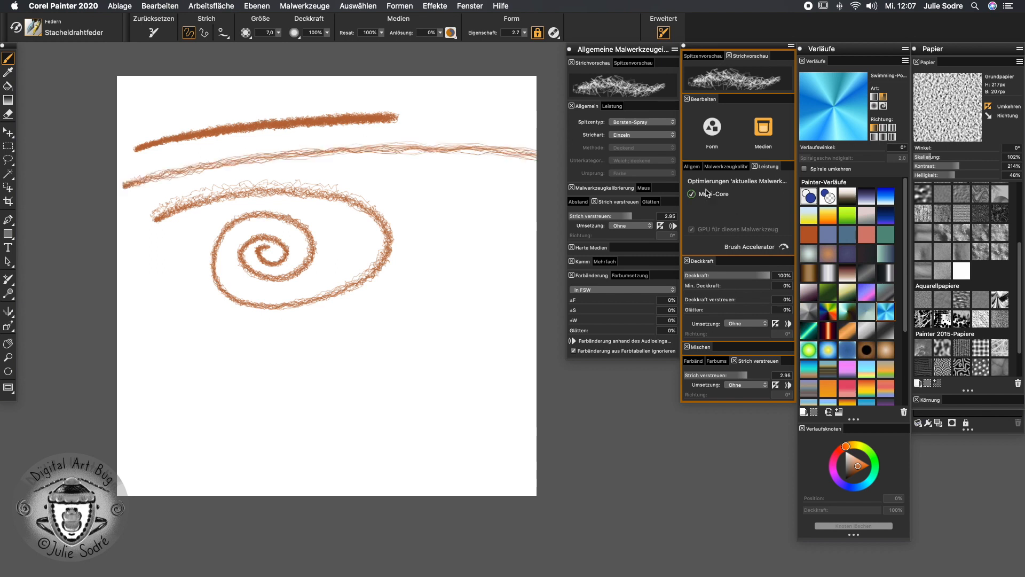
# - Clear the canvas and set the brush's colour variability (Farbänderung) to Von Verlauf
pyautogui.press('super+a')
pyautogui.press('BackSpace')
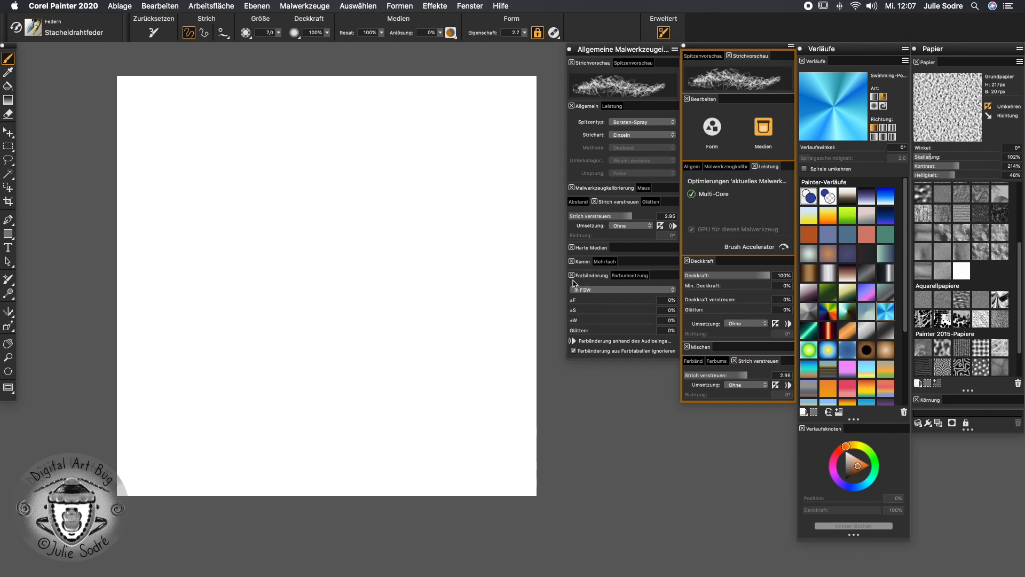
pyautogui.click(597, 289)
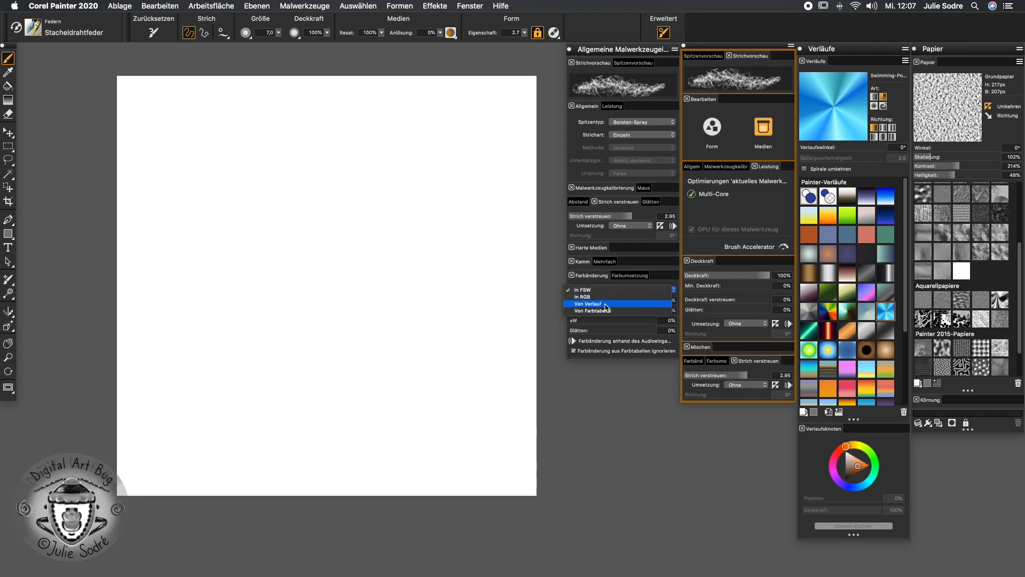
pyautogui.click(607, 304)
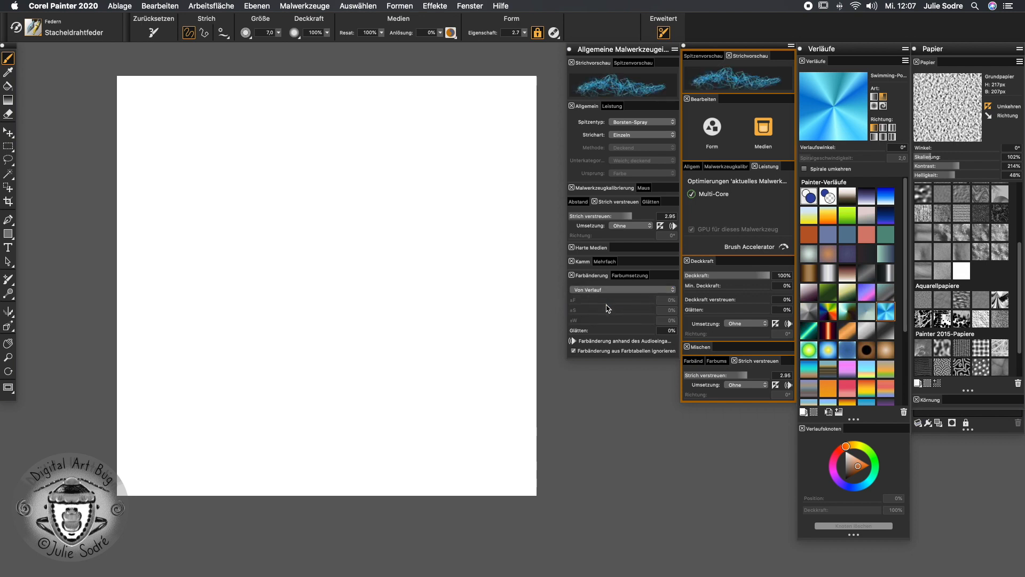
# - Select the pale blue-to-peach gradient, draw a test spiral and cover the whole canvas with dense scribbled lines
pyautogui.click(866, 370)
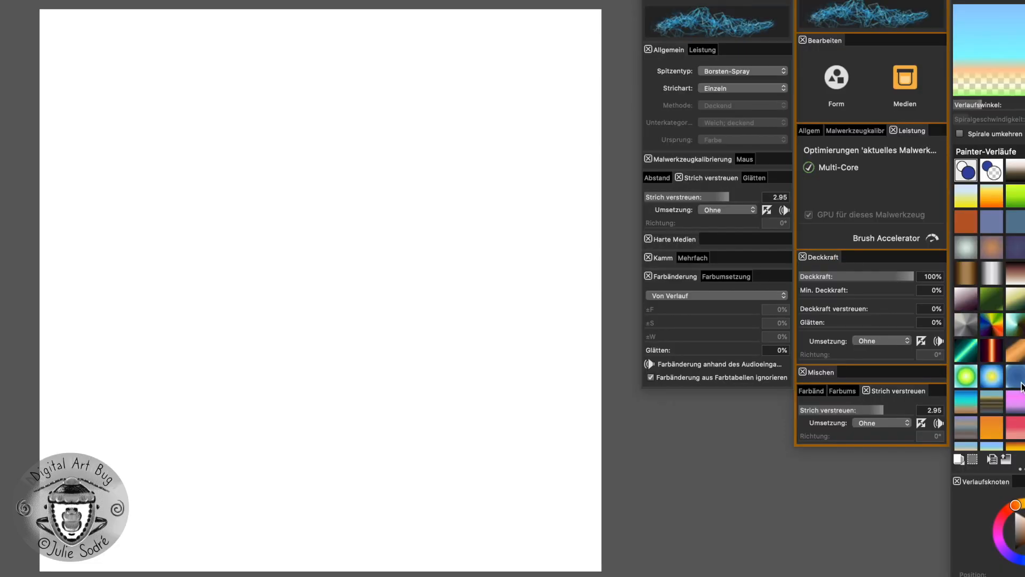
pyautogui.moveTo(138, 159)
pyautogui.mouseDown()
pyautogui.moveTo(270, 112)
pyautogui.moveTo(316, 208)
pyautogui.moveTo(306, 179)
pyautogui.moveTo(266, 152)
pyautogui.mouseUp()
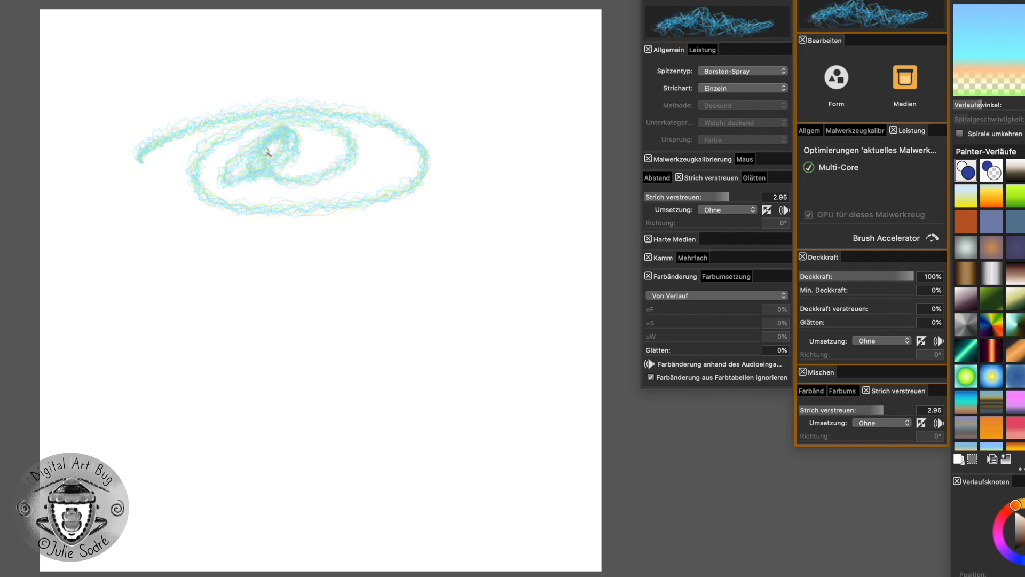
pyautogui.moveTo(338, 327); pyautogui.dragTo(376, 354)
pyautogui.moveTo(128, 286)
pyautogui.mouseDown()
pyautogui.moveTo(366, 245)
pyautogui.moveTo(583, 243)
pyautogui.moveTo(50, 393)
pyautogui.moveTo(430, 400)
pyautogui.moveTo(572, 424)
pyautogui.moveTo(106, 534)
pyautogui.moveTo(567, 538)
pyautogui.moveTo(584, 172)
pyautogui.moveTo(424, 53)
pyautogui.moveTo(18, 67)
pyautogui.mouseUp()
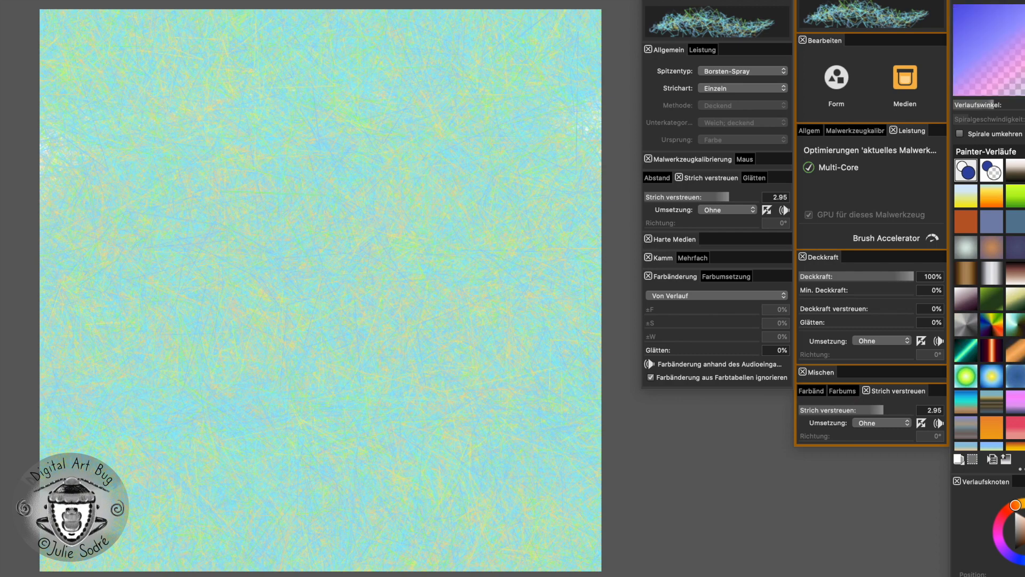
# - Paint a dense layer of scribbled lines over the canvas with the violet-to-pink gradient
pyautogui.moveTo(21, 438)
pyautogui.mouseDown()
pyautogui.moveTo(415, 466)
pyautogui.moveTo(587, 406)
pyautogui.moveTo(117, 323)
pyautogui.moveTo(183, 176)
pyautogui.moveTo(613, 41)
pyautogui.moveTo(16, 87)
pyautogui.moveTo(147, 295)
pyautogui.mouseUp()
pyautogui.moveTo(366, 356)
pyautogui.mouseDown()
pyautogui.moveTo(361, 517)
pyautogui.moveTo(594, 69)
pyautogui.moveTo(571, 427)
pyautogui.moveTo(160, 236)
pyautogui.moveTo(120, 69)
pyautogui.moveTo(0, 112)
pyautogui.mouseUp()
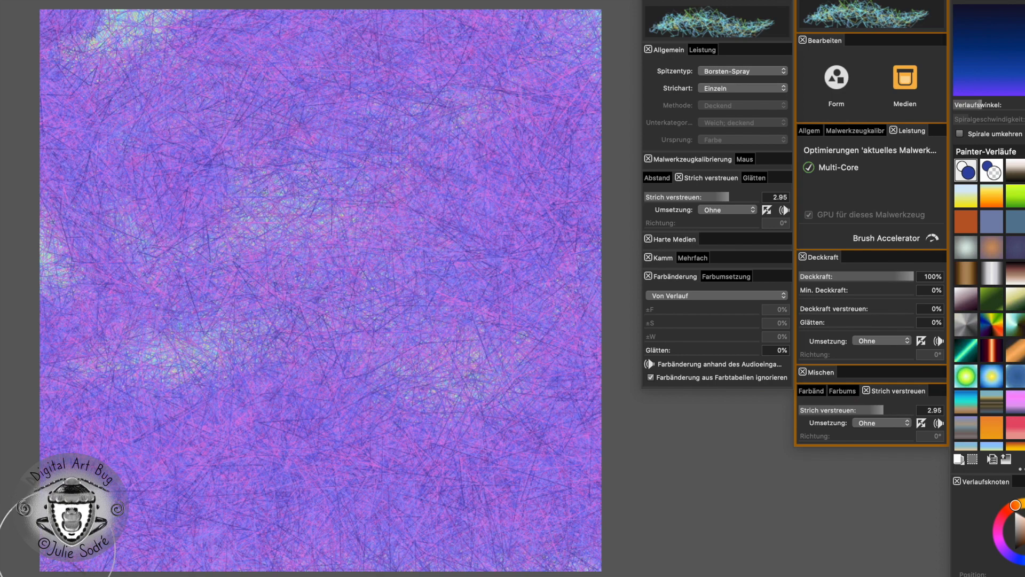
# - Cover the violet texture with dense dark blue scribbled lines using the Nachthimmel gradient
pyautogui.moveTo(207, 528)
pyautogui.mouseDown()
pyautogui.moveTo(241, 576)
pyautogui.moveTo(262, 576)
pyautogui.mouseUp()
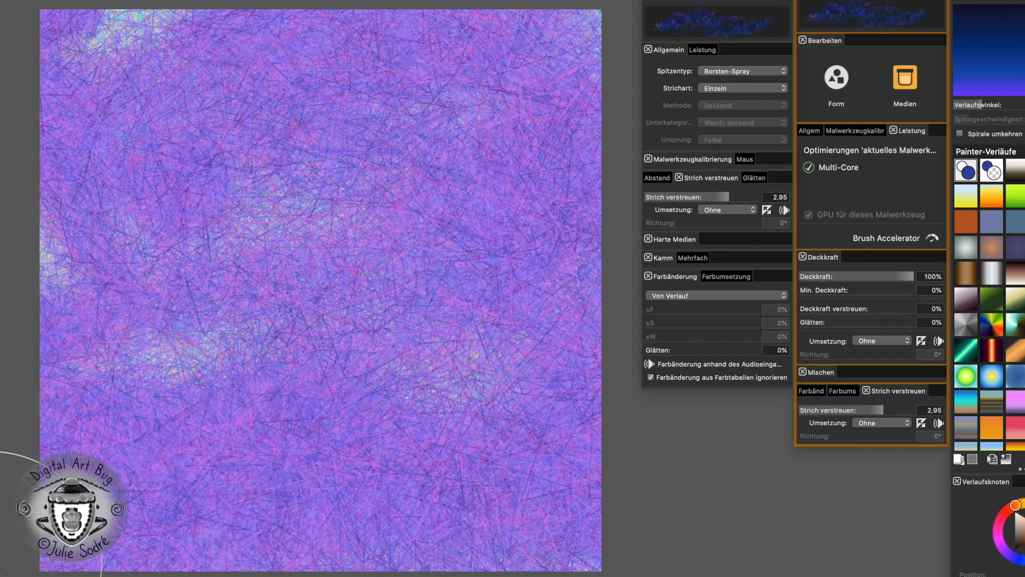
pyautogui.moveTo(48, 501); pyautogui.dragTo(592, 454)
pyautogui.moveTo(595, 235); pyautogui.dragTo(48, 214)
pyautogui.moveTo(48, 91)
pyautogui.mouseDown()
pyautogui.moveTo(595, 75)
pyautogui.moveTo(53, 171)
pyautogui.mouseUp()
pyautogui.moveTo(45, 387); pyautogui.dragTo(593, 395)
pyautogui.moveTo(592, 558)
pyautogui.mouseDown()
pyautogui.moveTo(164, 558)
pyautogui.moveTo(22, 574)
pyautogui.mouseUp()
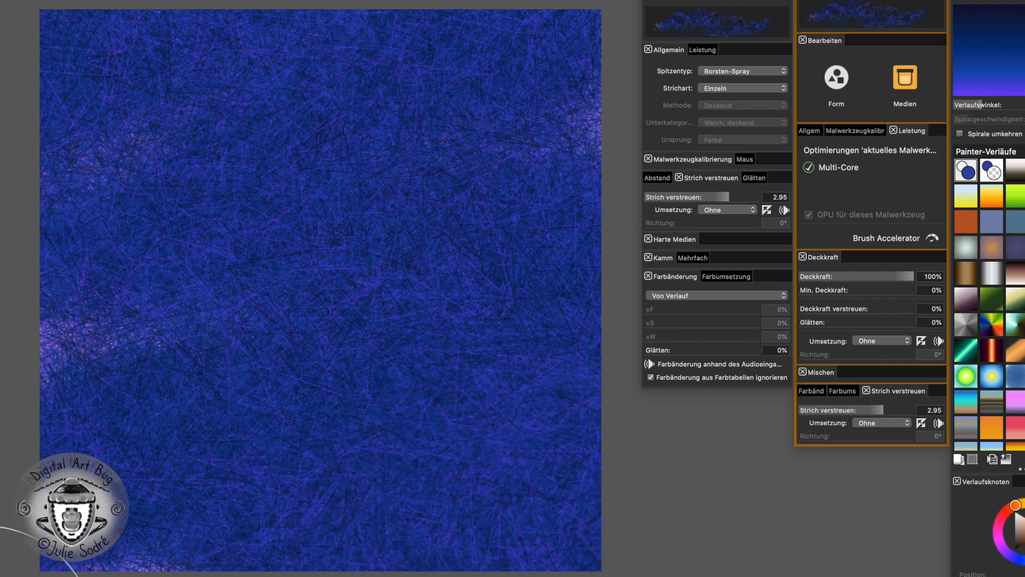
pyautogui.moveTo(313, 387)
pyautogui.mouseDown()
pyautogui.moveTo(321, 411)
pyautogui.moveTo(322, 378)
pyautogui.moveTo(372, 356)
pyautogui.moveTo(362, 433)
pyautogui.moveTo(369, 376)
pyautogui.mouseUp()
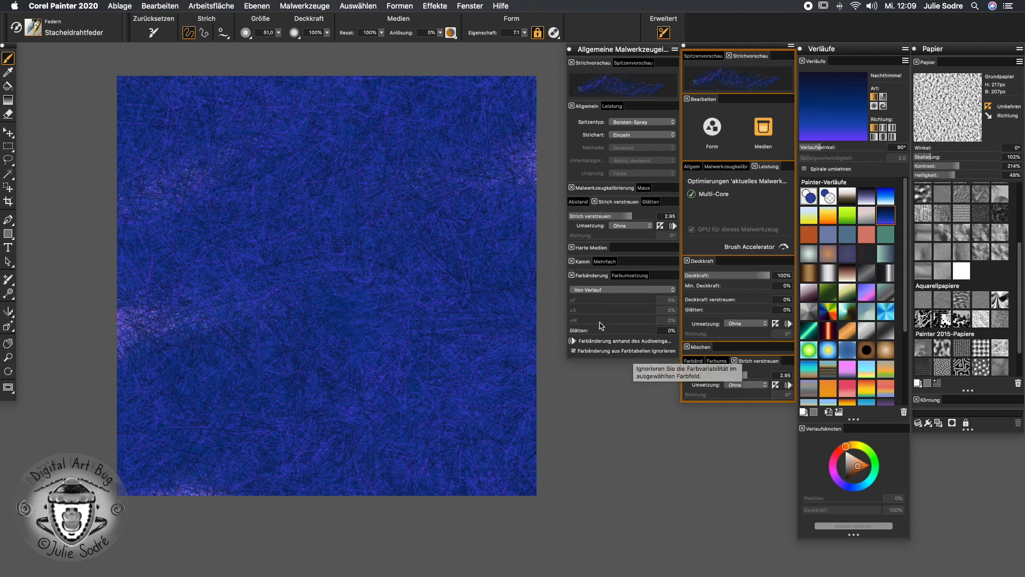
# - Show the available source options for the brush's colour variability (Farbänderung)
pyautogui.click(589, 289)
pyautogui.click(589, 290)
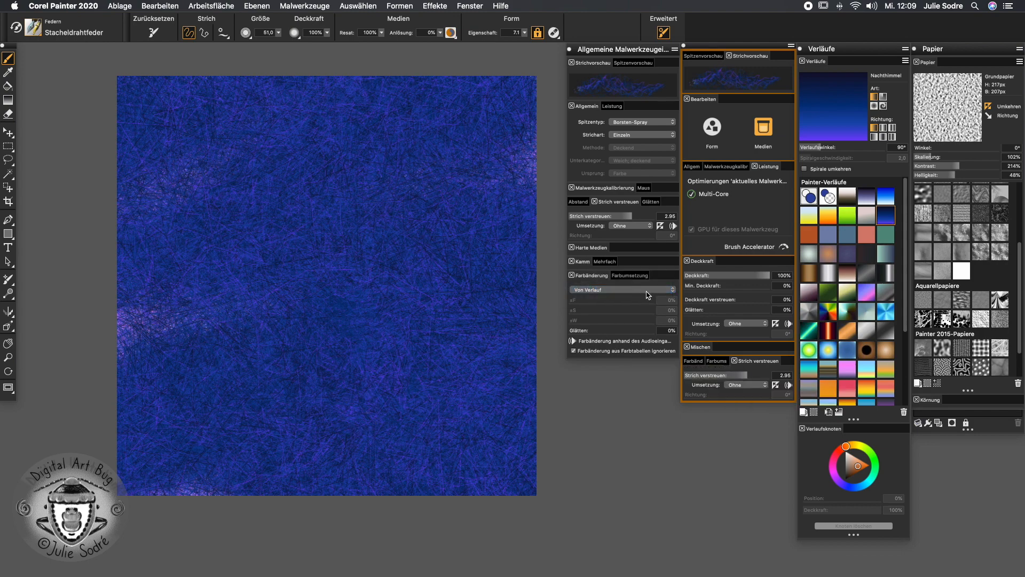
pyautogui.click(593, 292)
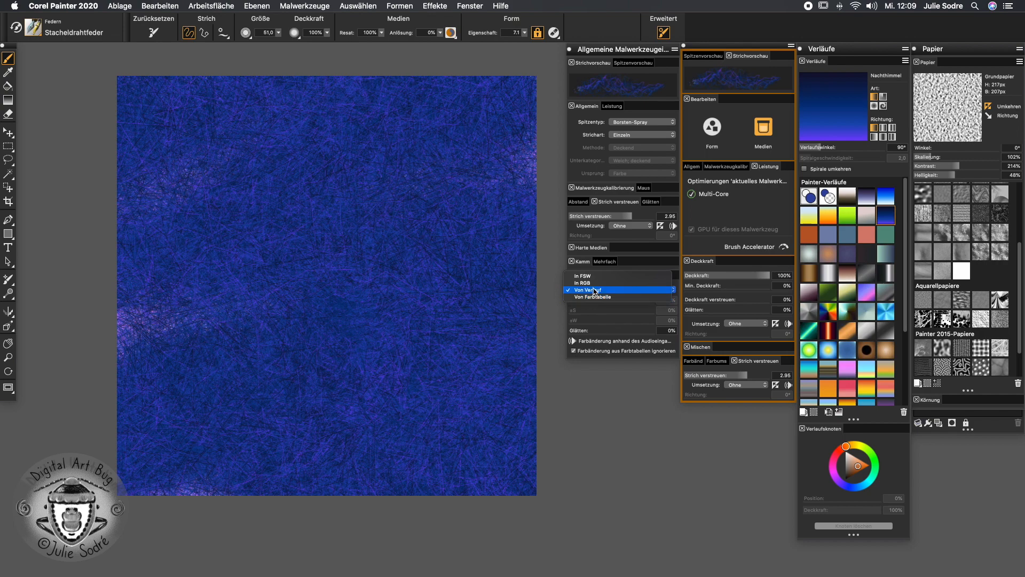